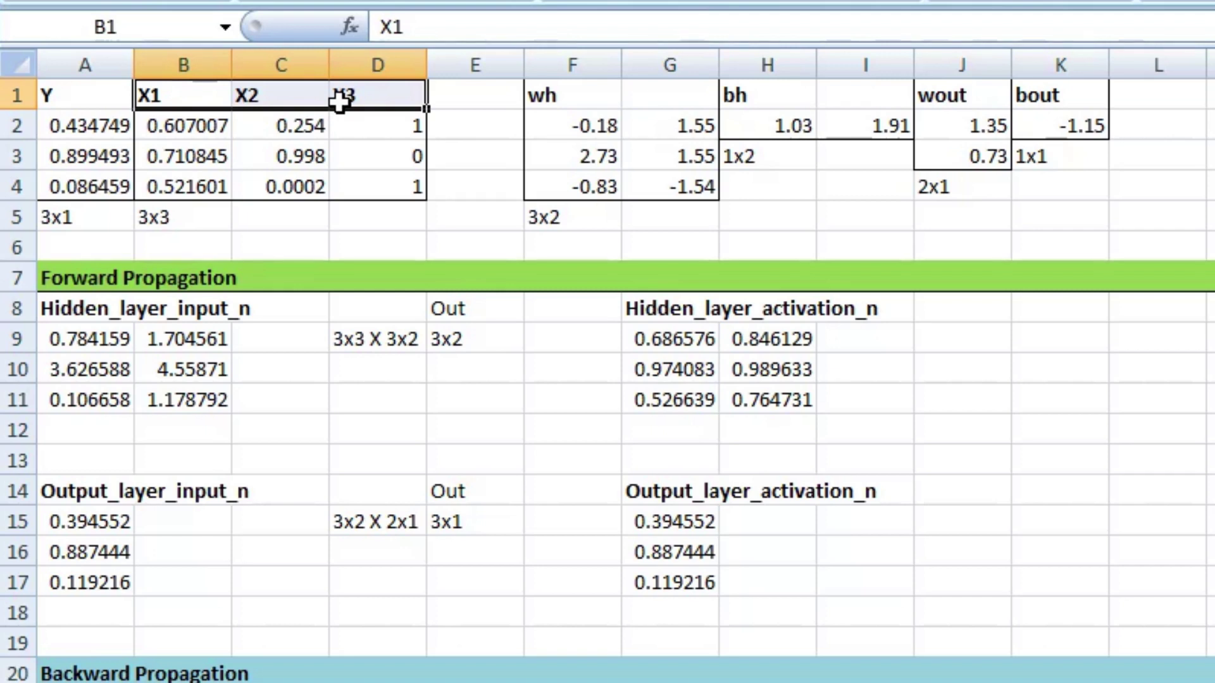
Highlight the first and third observation rows across the Y, X1, X2 and X3 columns
click(310, 152)
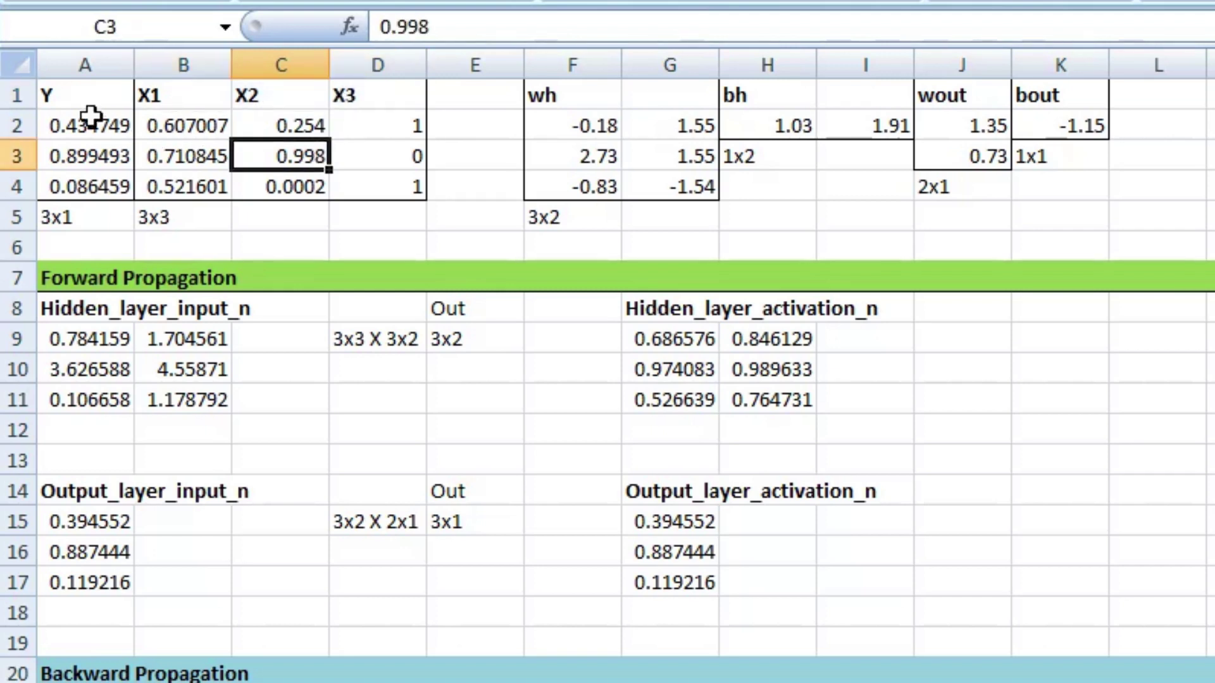
drag(57, 124, 375, 114)
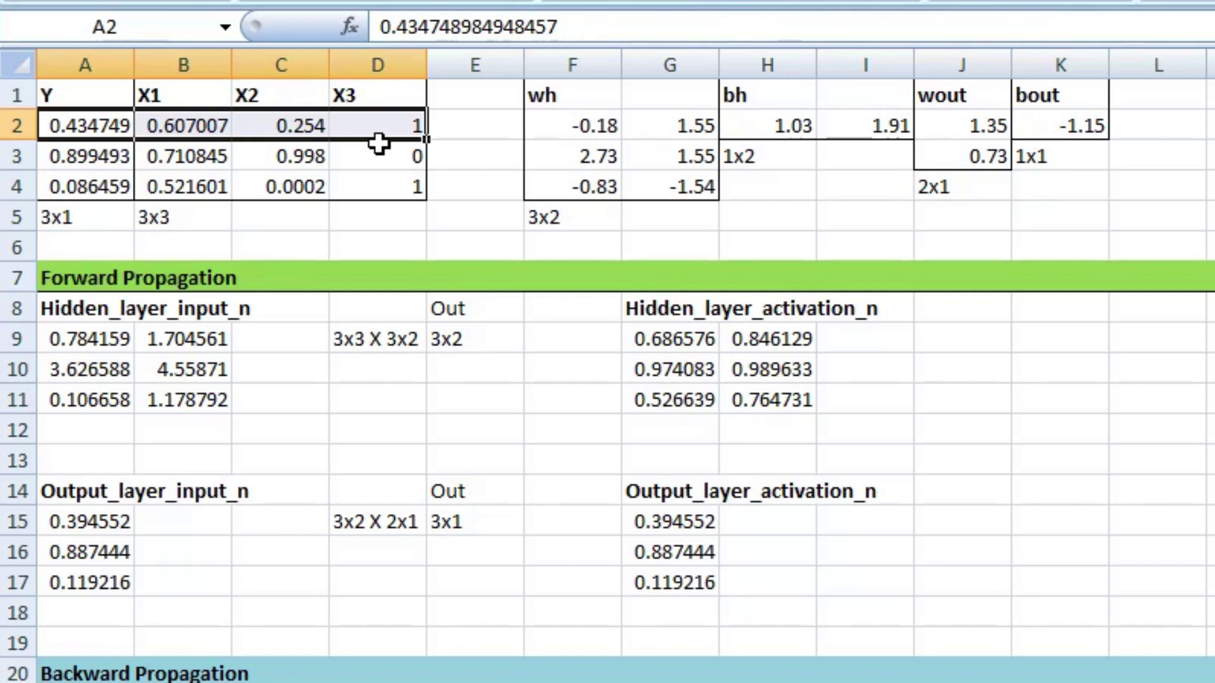
click(414, 190)
drag(401, 184, 79, 187)
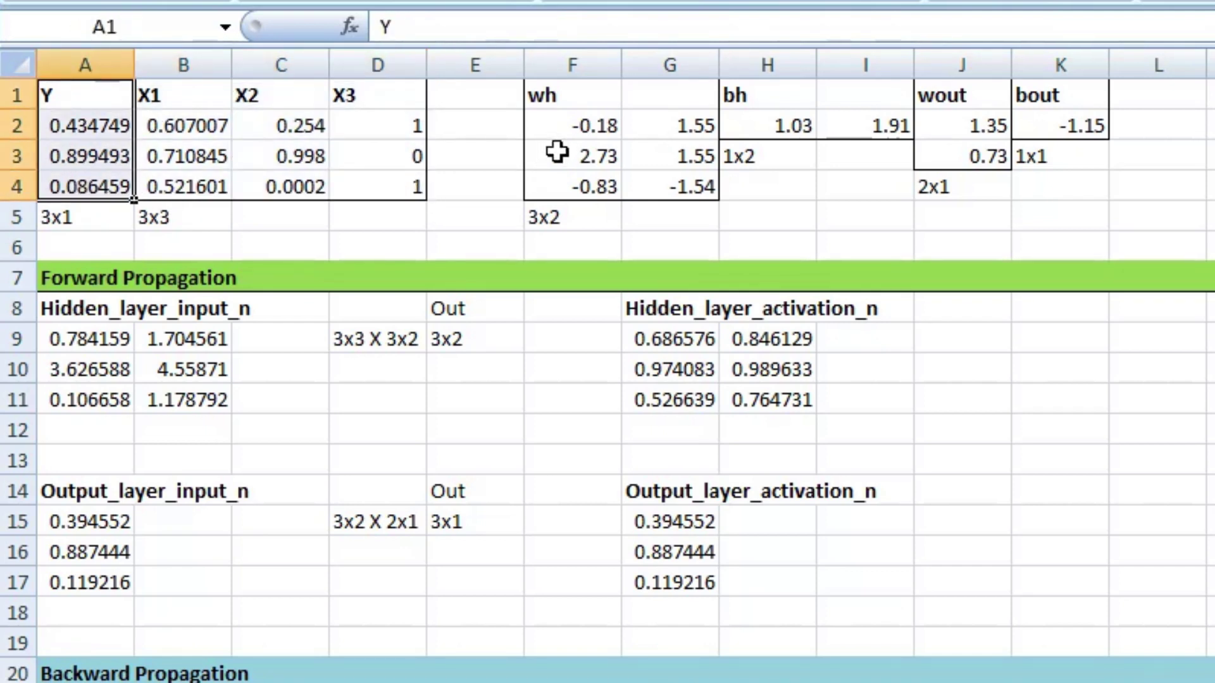
Go through the matrix dimension labels beneath the Y, X, wh, bh and wout blocks
click(63, 221)
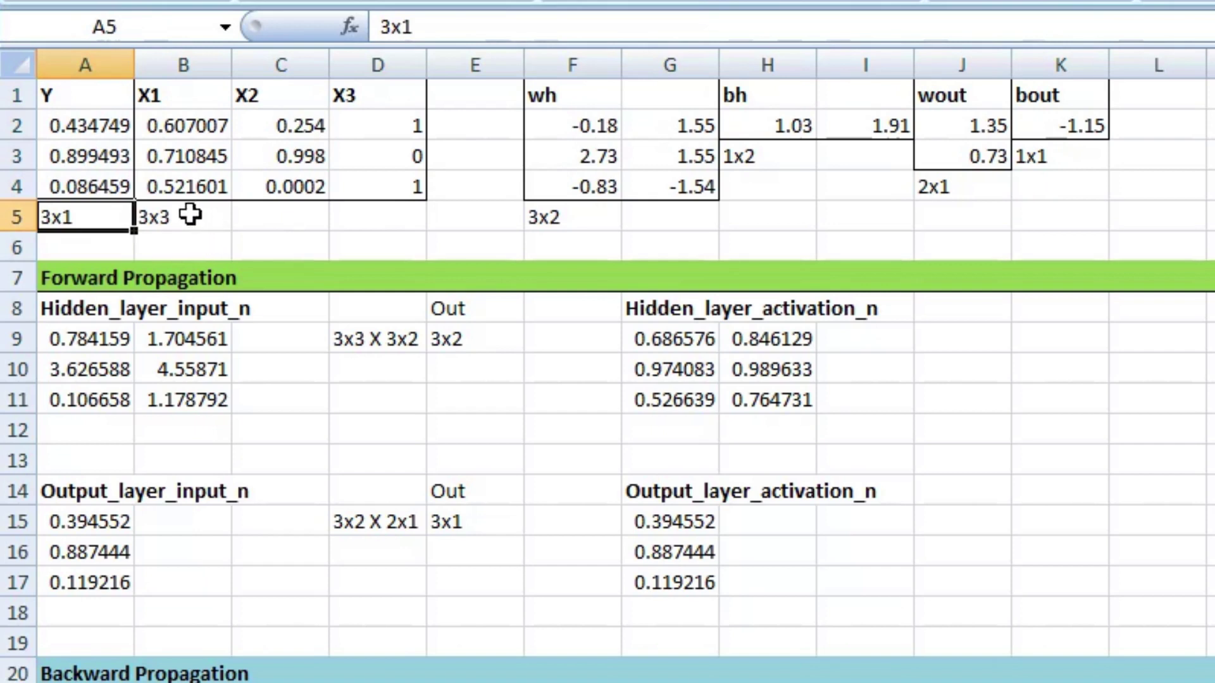
click(189, 221)
click(555, 218)
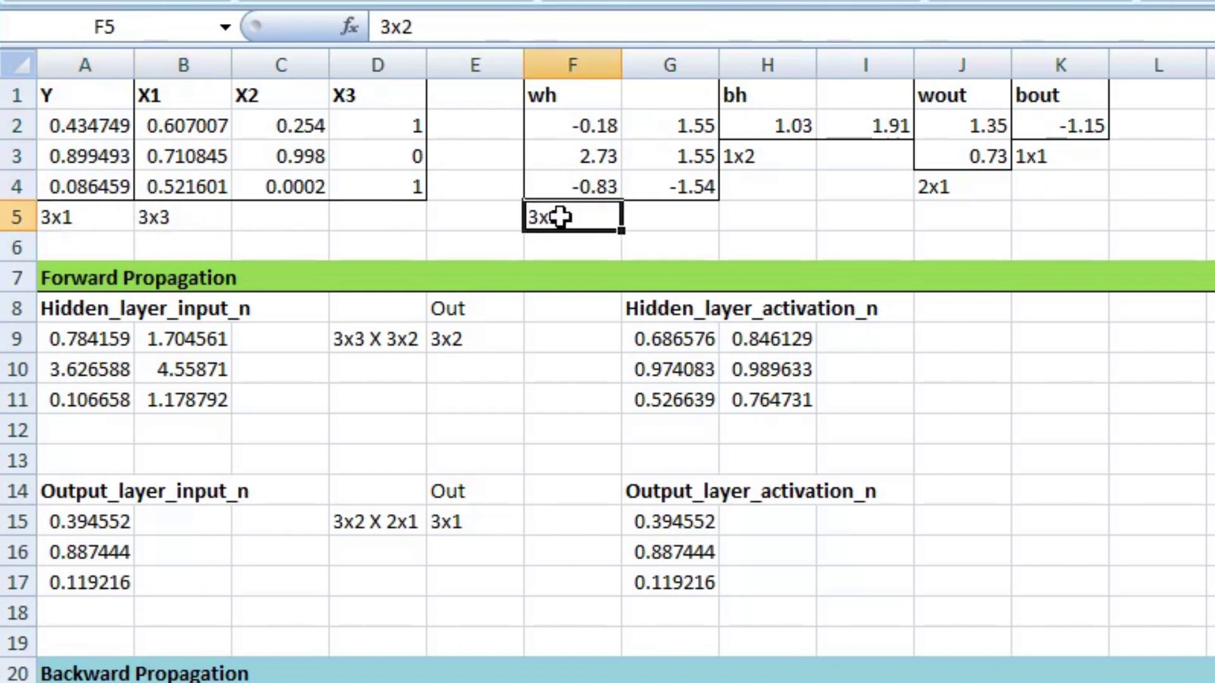
click(768, 159)
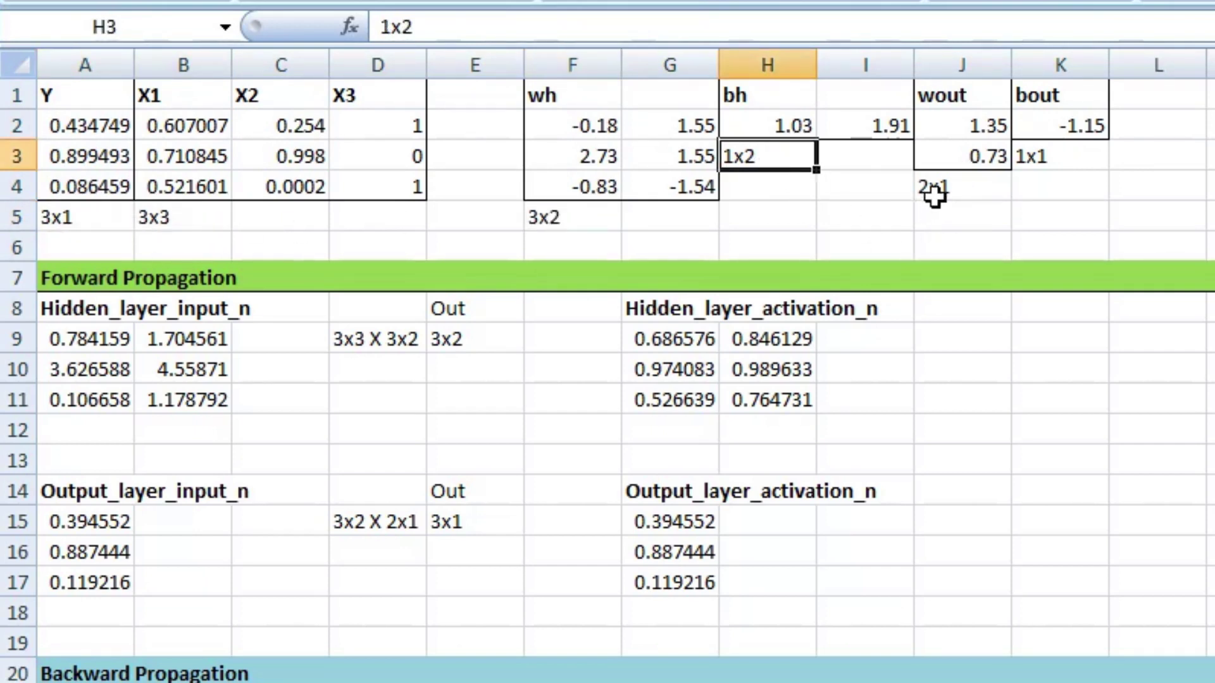
click(935, 188)
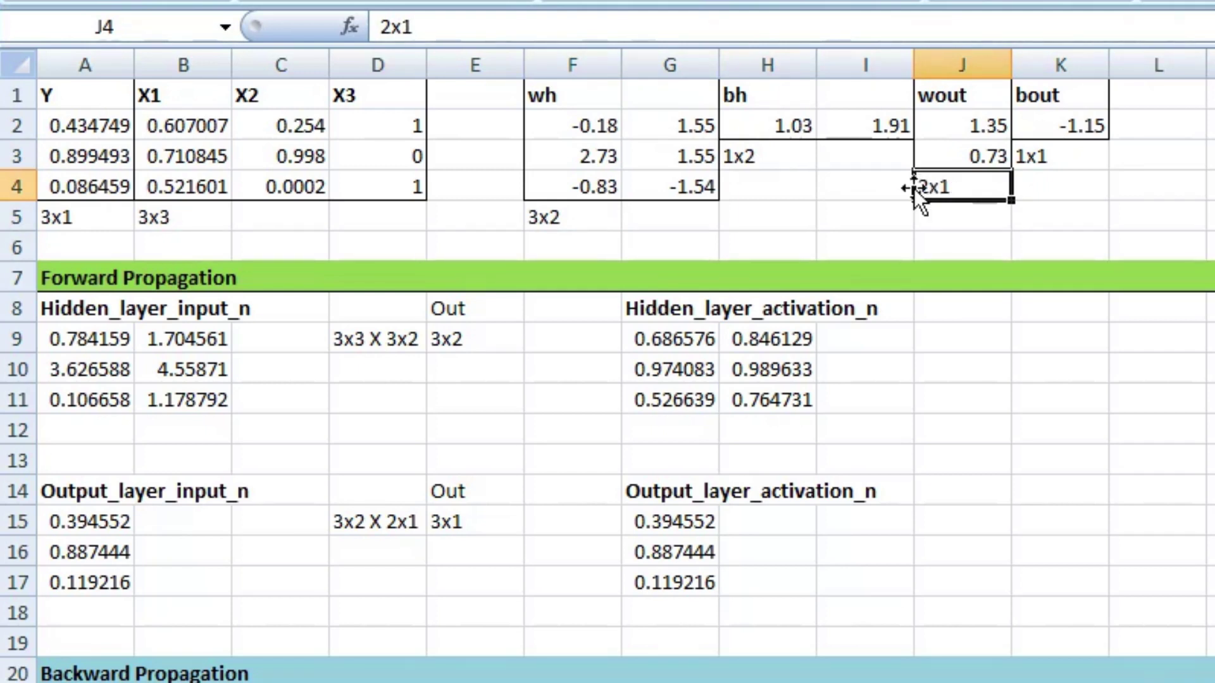
Highlight the wh, bh, wout and bout weight and bias blocks one after another
drag(562, 100, 658, 184)
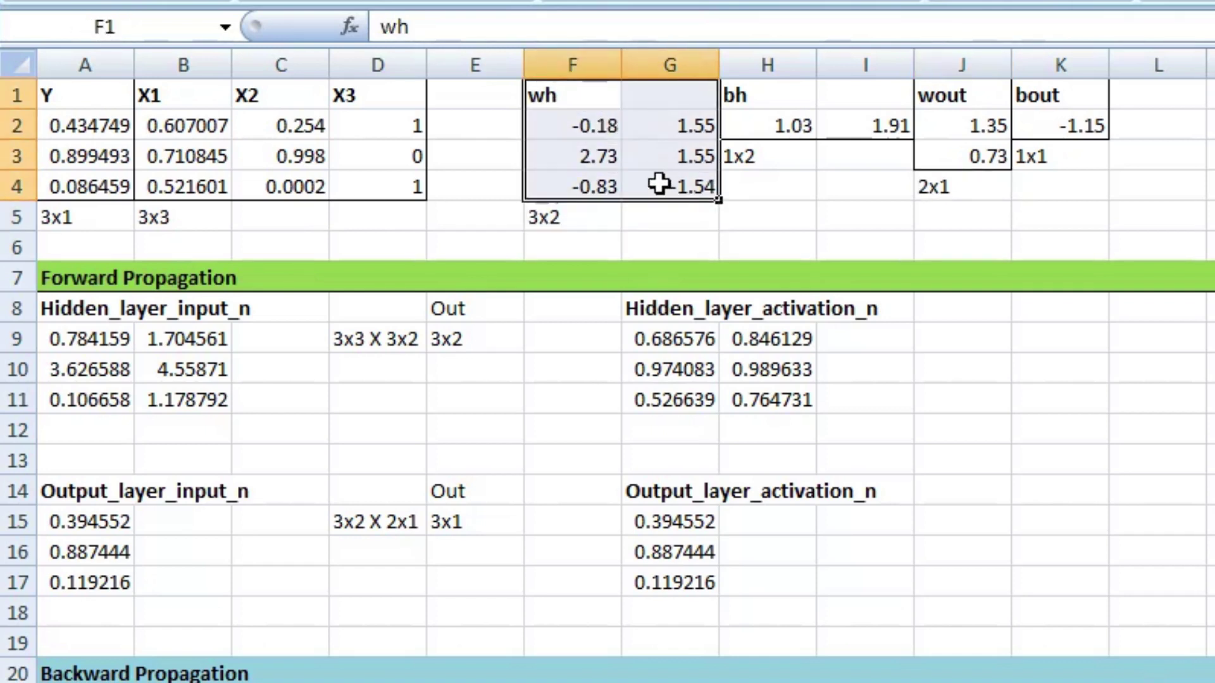
drag(751, 105, 873, 129)
drag(985, 104, 979, 163)
drag(1070, 96, 1066, 120)
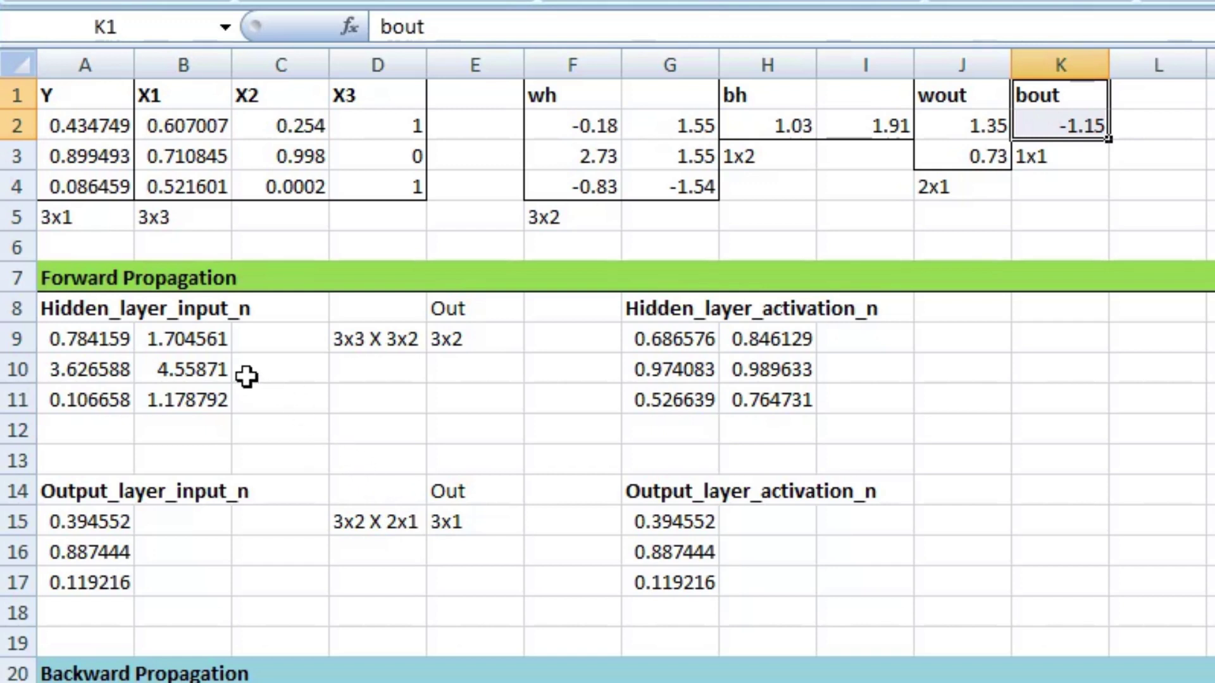
Inspect the ranges used by the Hidden_layer_input_n array formula in A9:B11, keeping it as =MMULT(B2:D4,F2:G4)+H2:I2
drag(105, 330, 158, 404)
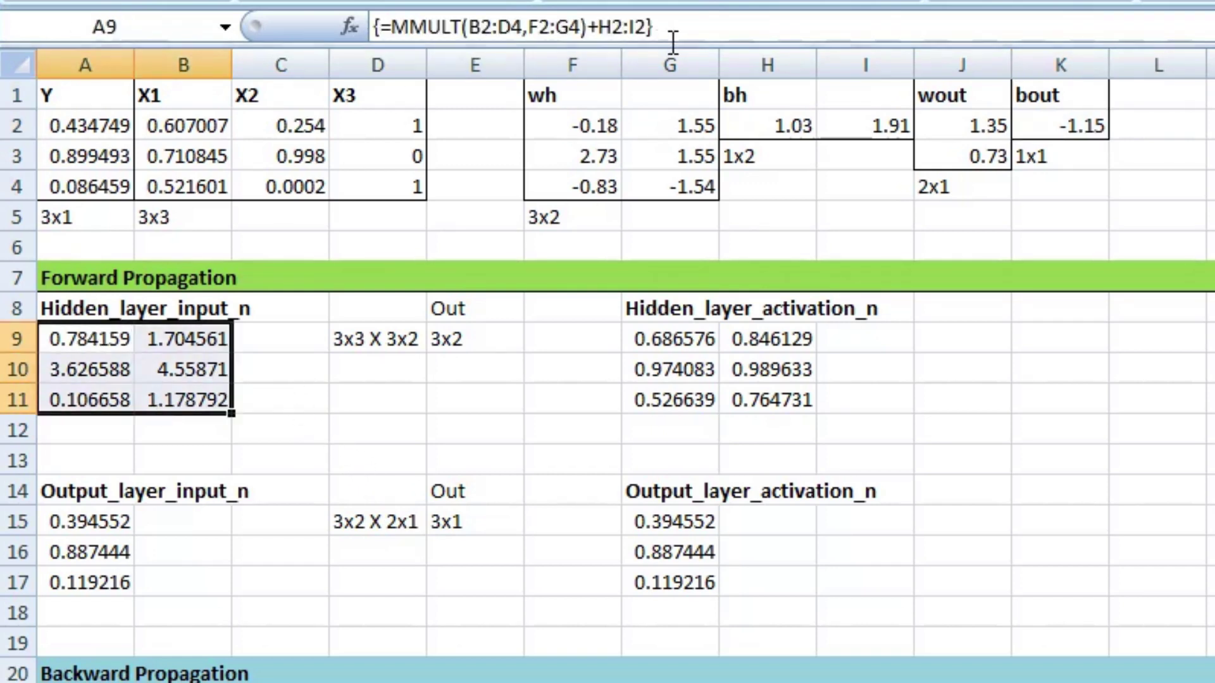
click(692, 26)
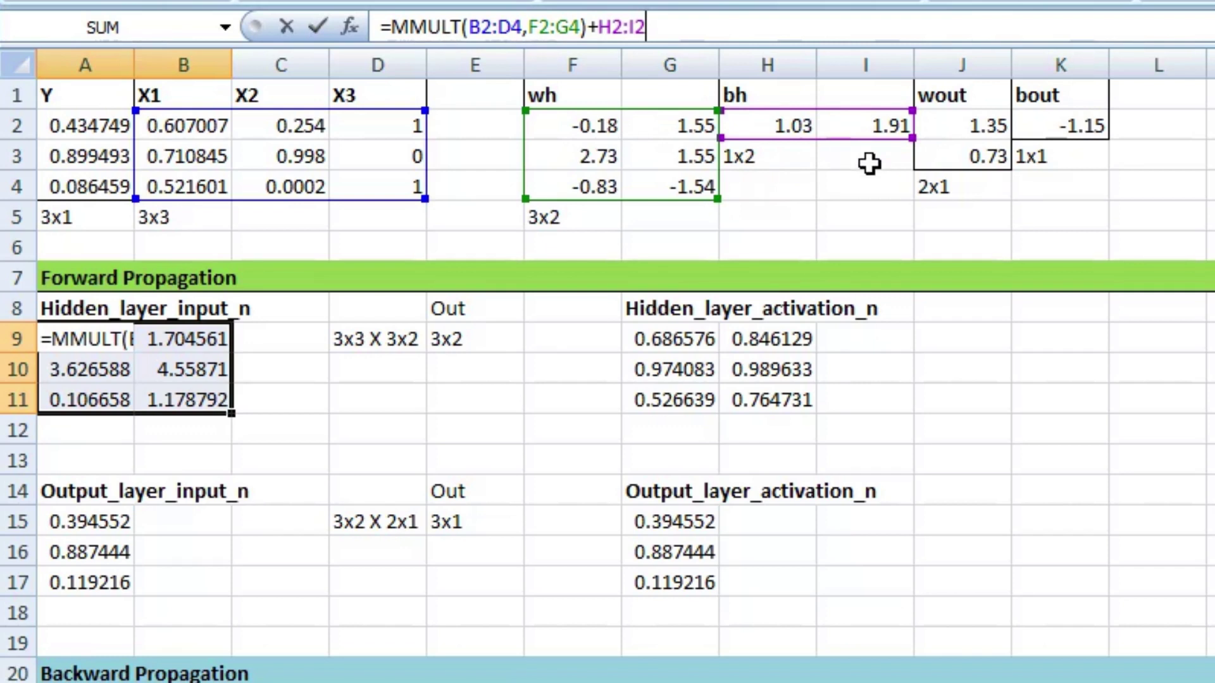
key(ctrl+shift+Return)
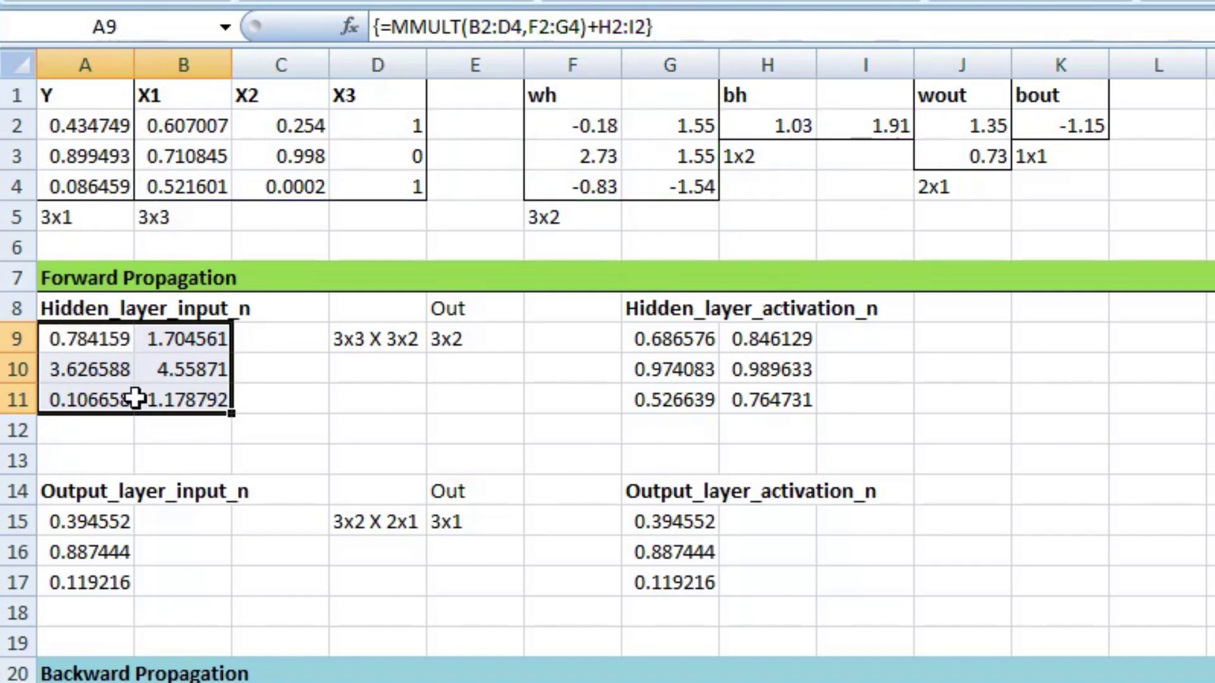
click(264, 389)
Highlight the whole hidden layer input block, the X inputs in B2:D4, and the separate result columns A9:A11 and B9:B11
drag(210, 407, 82, 336)
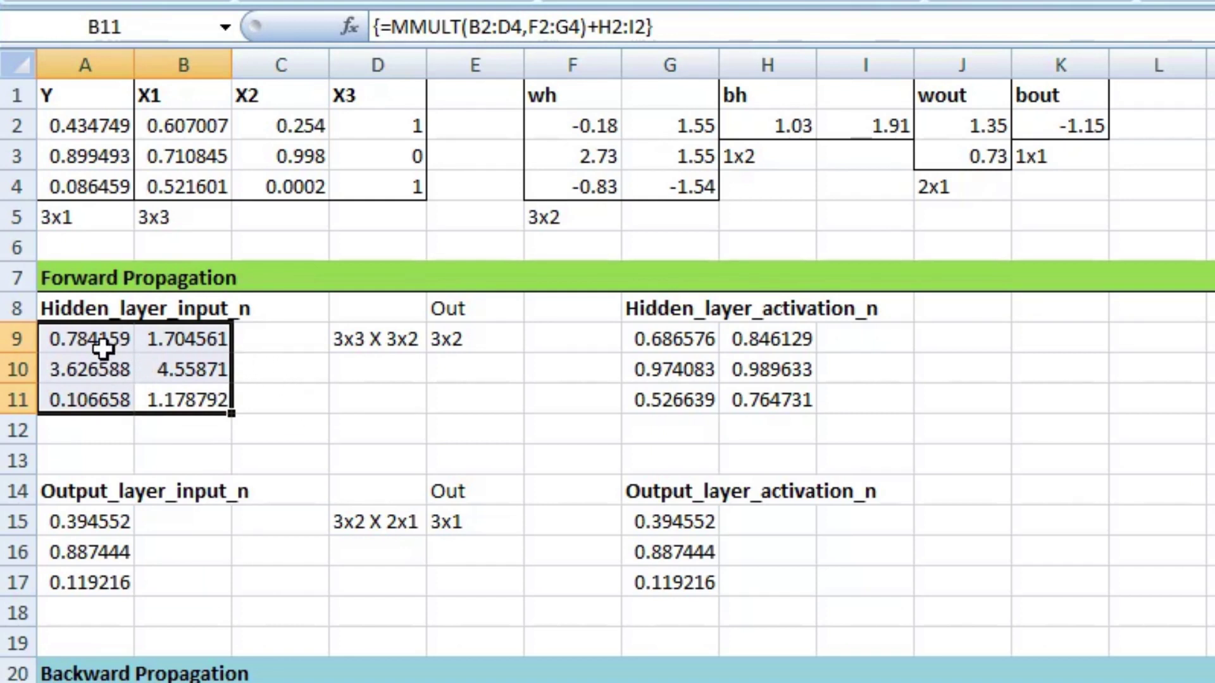
drag(170, 125, 381, 188)
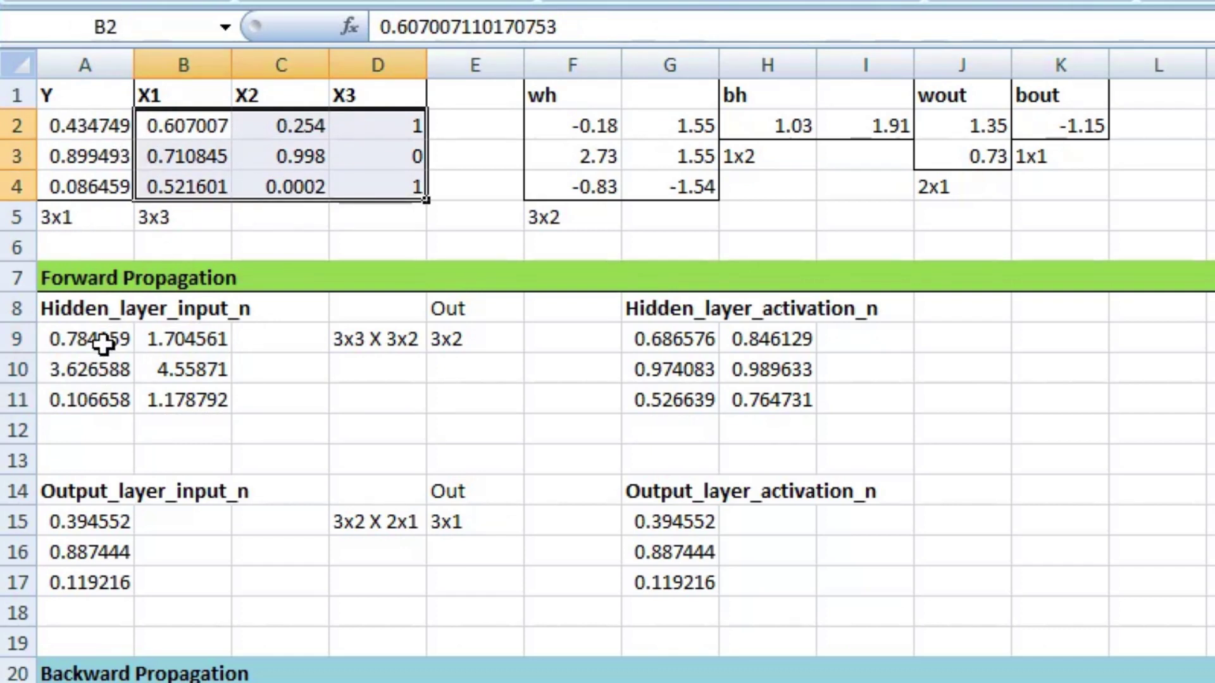
drag(100, 334, 94, 398)
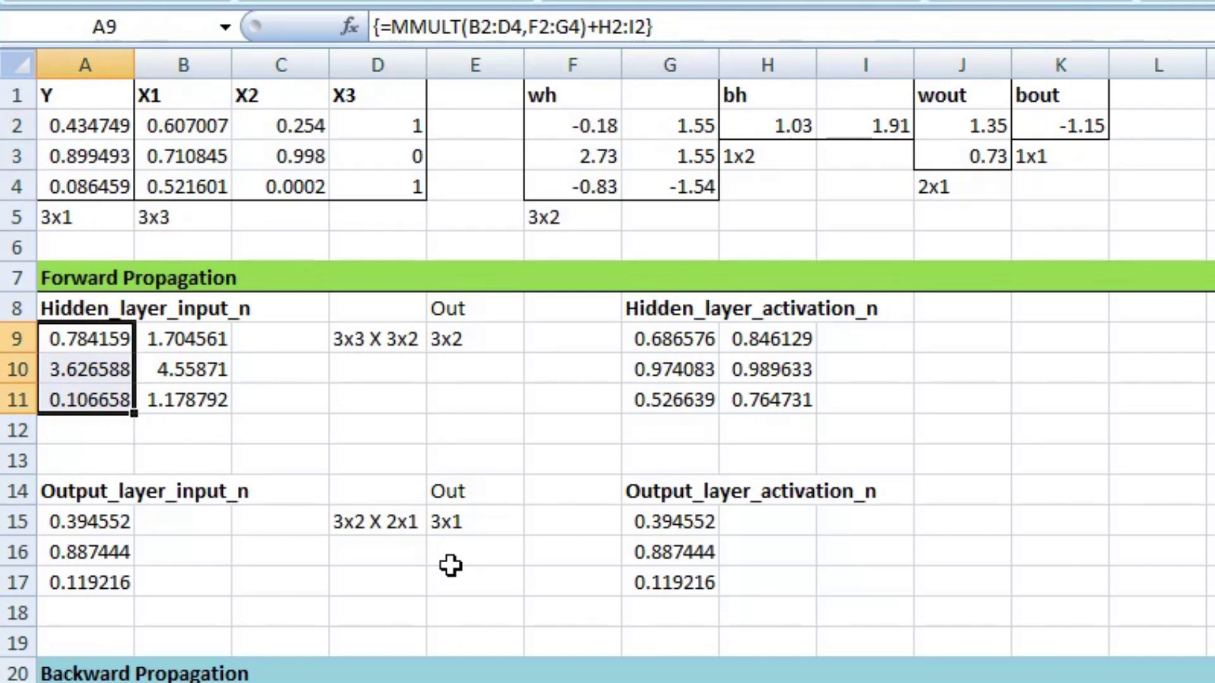
drag(202, 342, 196, 399)
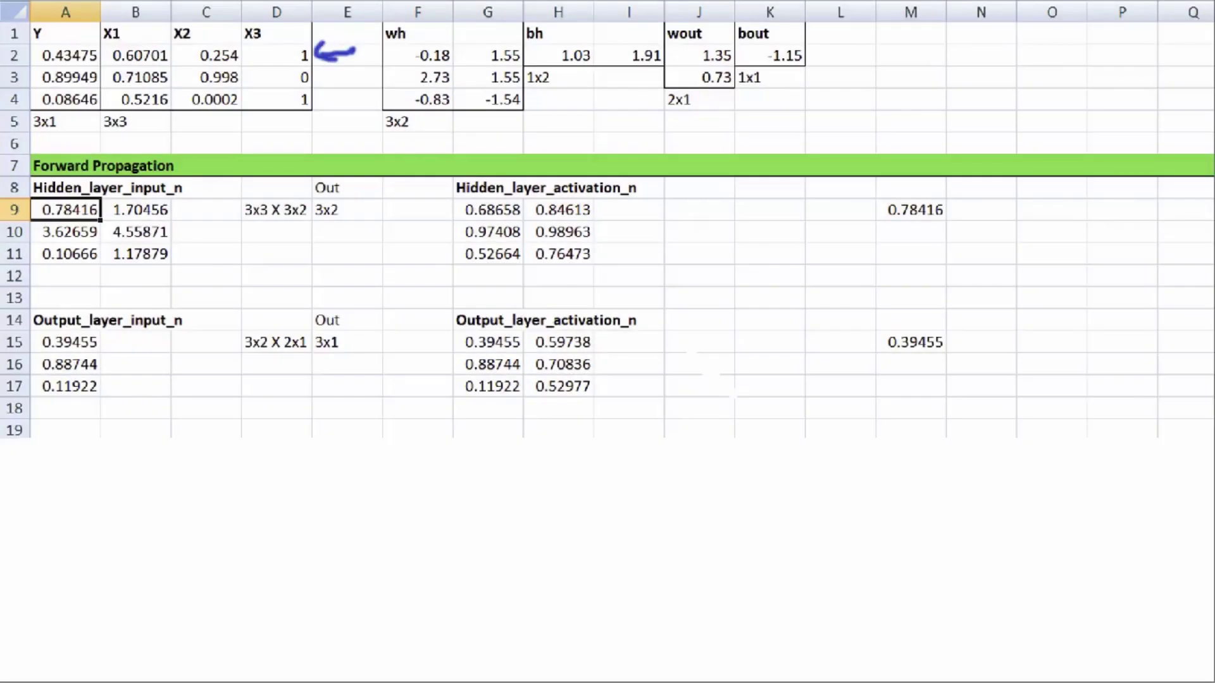
Draw an arrow to cell A9 and handwrite the heading "1st Observation" below the sheet
mouse_move(235, 209)
mouse_down()
mouse_move(111, 202)
mouse_move(117, 222)
mouse_up()
drag(61, 459, 64, 497)
drag(73, 458, 278, 481)
drag(287, 469, 374, 473)
Handwrite "LIN1x = (-0.18)(0.60701)" as the start of the first observation's equation
drag(79, 528, 106, 531)
mouse_move(121, 557)
mouse_down()
mouse_move(130, 530)
mouse_move(155, 524)
mouse_up()
drag(162, 548, 181, 569)
drag(202, 528, 233, 526)
drag(203, 542, 293, 535)
drag(314, 521, 356, 510)
drag(372, 514, 377, 558)
drag(262, 514, 254, 560)
mouse_move(412, 505)
mouse_down()
mouse_move(402, 562)
mouse_move(422, 527)
mouse_up()
mouse_move(468, 520)
mouse_down()
mouse_move(469, 544)
mouse_move(488, 529)
mouse_up()
drag(503, 530, 514, 555)
drag(533, 525, 544, 551)
drag(551, 503, 556, 554)
Extend the first observation's handwritten equation with "+ (2.73)(0.254) +"
mouse_move(579, 527)
mouse_down()
mouse_move(601, 525)
mouse_move(610, 557)
mouse_move(640, 547)
mouse_up()
click(649, 543)
drag(659, 523, 669, 548)
drag(691, 522, 696, 546)
drag(705, 501, 712, 557)
drag(751, 498, 737, 557)
drag(771, 513, 814, 546)
drag(829, 520, 820, 544)
drag(840, 506, 849, 538)
mouse_move(847, 507)
mouse_down()
mouse_move(845, 564)
mouse_move(879, 545)
mouse_up()
Complete the first observation's handwritten equation with "(-0.83)(1) + 1.03"
mouse_move(913, 516)
mouse_down()
mouse_move(906, 558)
mouse_move(945, 532)
mouse_move(987, 555)
mouse_up()
drag(1003, 518, 1007, 552)
mouse_move(1020, 513)
mouse_down()
mouse_move(1013, 571)
mouse_move(1043, 572)
mouse_up()
drag(1057, 526, 1060, 554)
mouse_move(1069, 518)
mouse_down()
mouse_move(1073, 572)
mouse_move(1119, 542)
mouse_up()
drag(1130, 525, 1125, 563)
drag(1173, 532, 1174, 555)
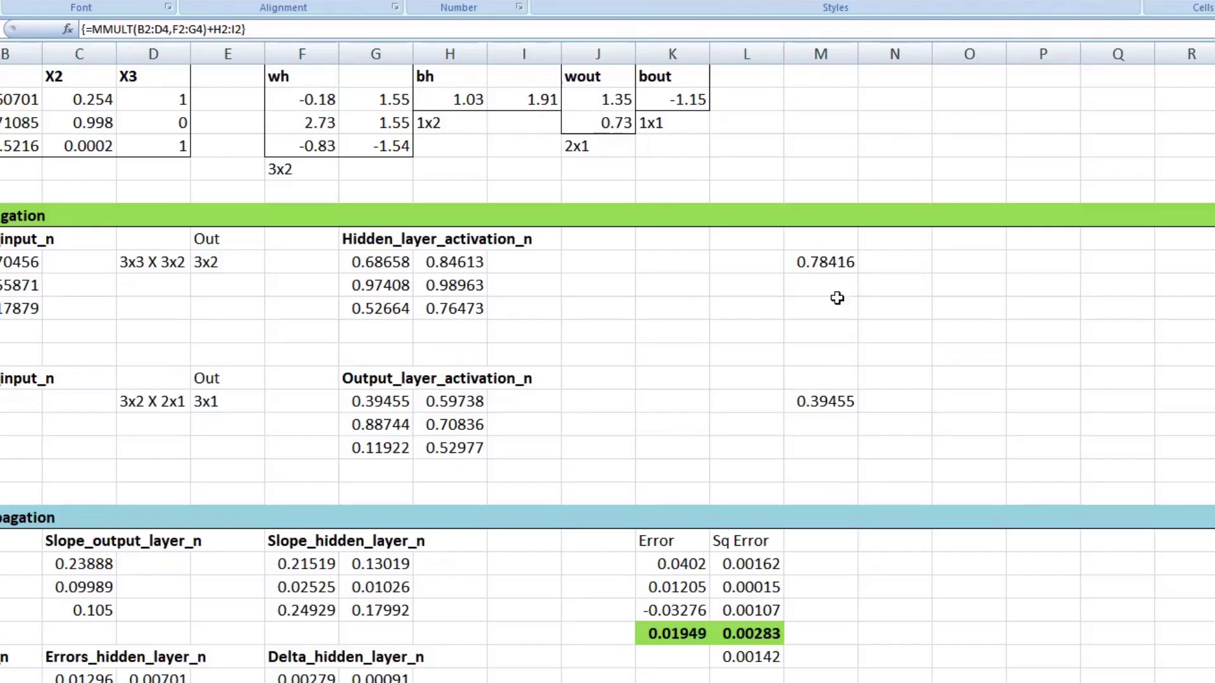
Check the worked calculation in cell M9 and handwrite 0.78416 as the first observation's result
double_click(911, 209)
key(Escape)
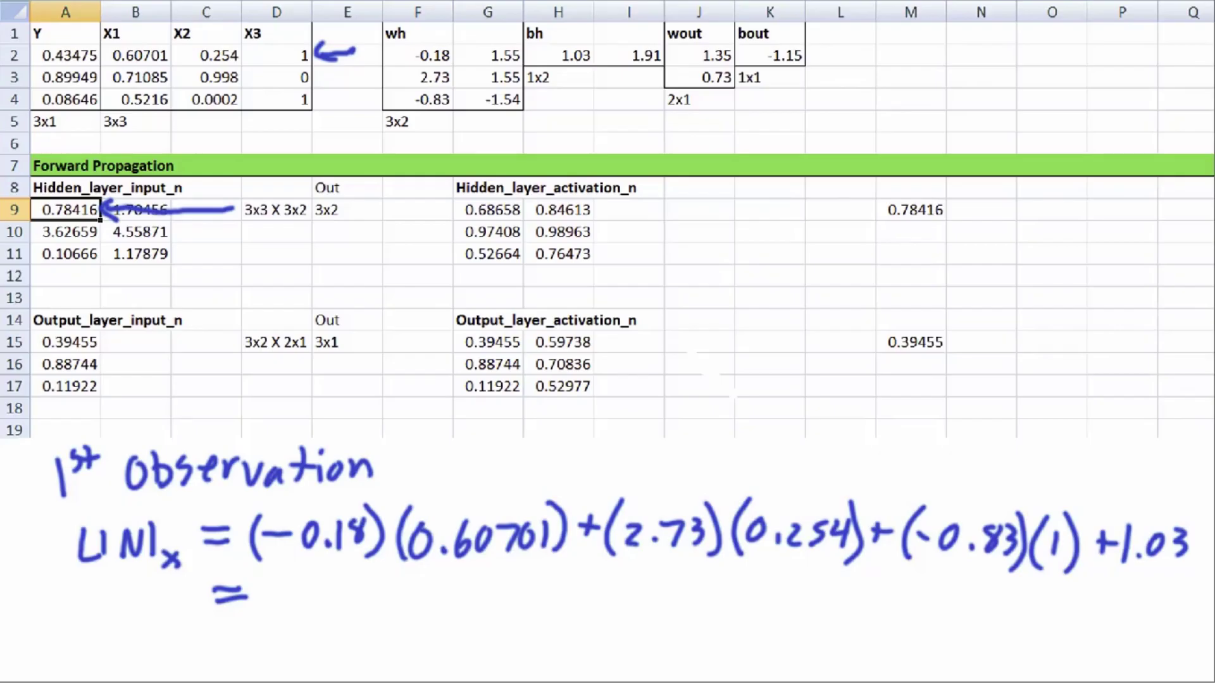
mouse_move(268, 598)
mouse_down()
mouse_move(303, 613)
mouse_move(423, 572)
mouse_up()
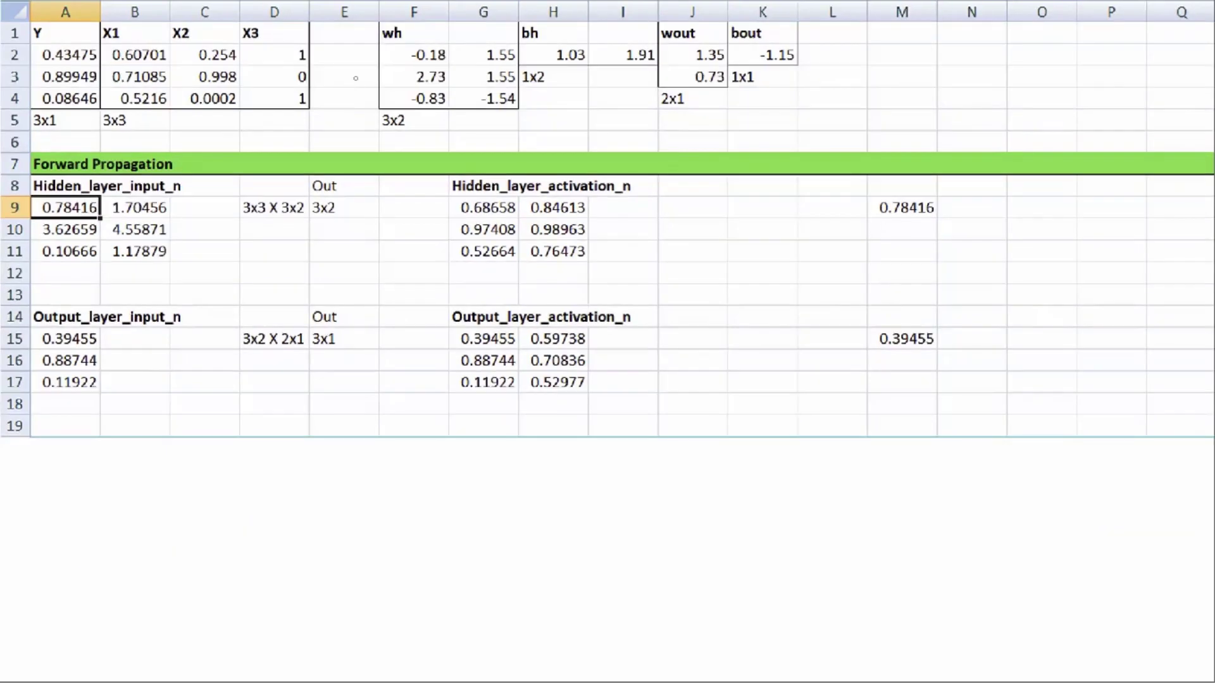
Draw arrows to the second observation's X3 value and cell A10, and handwrite the heading "Observation 2"
drag(372, 72, 315, 74)
drag(328, 59, 333, 83)
mouse_move(233, 233)
mouse_down()
mouse_move(111, 218)
mouse_move(102, 465)
mouse_move(183, 452)
mouse_move(315, 467)
mouse_up()
Handwrite the equation "LIN1x = (-0.18)(0.71085) + (2.73)(0.998) + (-0.83)(0) + 1.03" under the Observation 2 heading
mouse_move(72, 522)
mouse_down()
mouse_move(133, 507)
mouse_move(182, 534)
mouse_move(219, 504)
mouse_move(278, 518)
mouse_move(354, 506)
mouse_move(383, 534)
mouse_move(475, 498)
mouse_move(526, 525)
mouse_move(684, 526)
mouse_move(816, 500)
mouse_move(998, 506)
mouse_move(1025, 529)
mouse_move(1060, 508)
mouse_up()
drag(1112, 493, 1107, 525)
click(1121, 524)
drag(1136, 496, 1135, 497)
drag(1152, 497, 1155, 524)
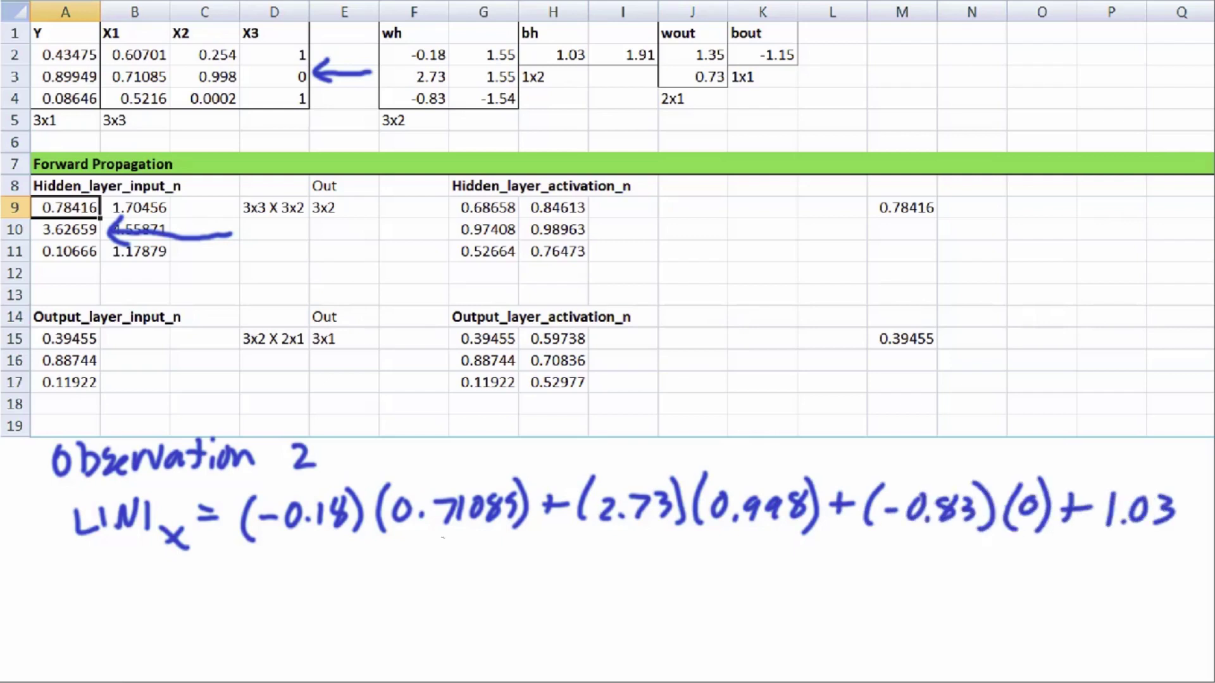
Handwrite 3.62659 as the second observation's result, then clear the annotations
drag(279, 571, 278, 597)
click(306, 593)
drag(337, 565, 320, 581)
mouse_move(351, 573)
mouse_down()
mouse_move(370, 592)
mouse_move(384, 577)
mouse_up()
drag(418, 558, 404, 584)
drag(445, 557, 445, 583)
key(Escape)
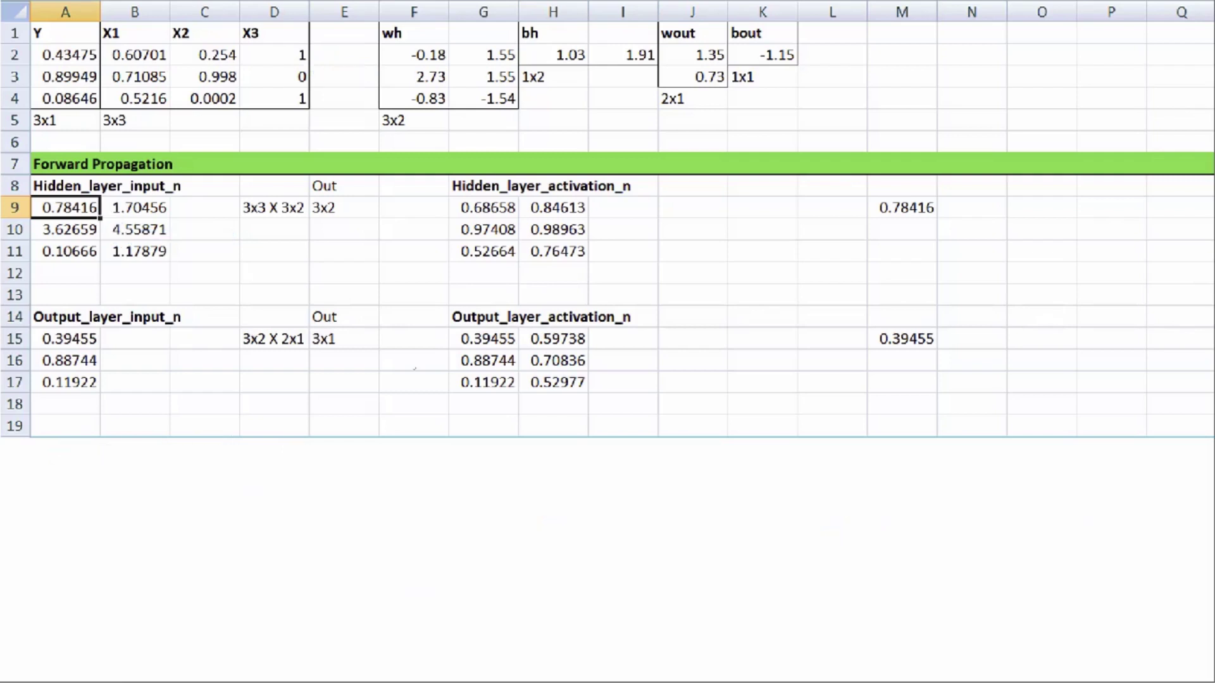
Draw arrows to the third observation's X3 value and to its hidden layer input in cell A11
drag(362, 95, 318, 100)
drag(335, 86, 343, 113)
mouse_move(225, 247)
mouse_down()
mouse_move(110, 255)
mouse_move(113, 273)
mouse_up()
Handwrite the heading "Observation 3" below the sheet
drag(70, 445, 66, 446)
drag(89, 443, 90, 471)
drag(117, 451, 109, 473)
drag(130, 466, 201, 471)
drag(213, 443, 215, 472)
drag(204, 453, 223, 451)
click(225, 441)
mouse_move(226, 453)
mouse_down()
mouse_move(227, 472)
mouse_move(267, 471)
mouse_up()
drag(302, 446, 305, 469)
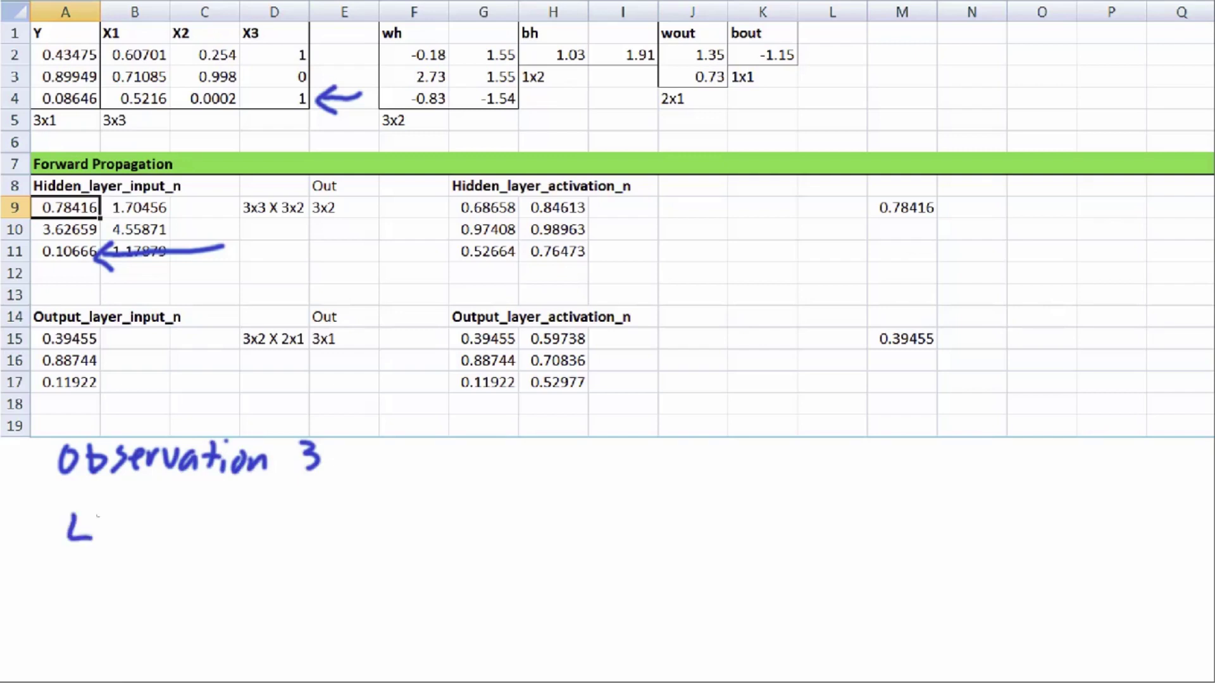
Handwrite the label "LIN1x" under the Observation 3 heading
drag(100, 512, 99, 538)
drag(113, 537, 135, 506)
drag(144, 505, 145, 535)
drag(151, 526, 165, 548)
drag(165, 525, 152, 548)
Handwrite "(-0.18)(0.5216) +" as the first term of the third observation's equation
drag(250, 501, 244, 537)
drag(256, 519, 277, 519)
drag(294, 504, 317, 533)
click(306, 525)
drag(342, 500, 339, 501)
drag(351, 496, 355, 535)
drag(409, 502, 404, 505)
mouse_move(448, 498)
mouse_down()
mouse_move(444, 528)
mouse_move(484, 525)
mouse_up()
mouse_move(507, 490)
mouse_down()
mouse_move(509, 528)
mouse_move(534, 514)
mouse_up()
Add the term "(2.73)(0.0002)" to the third observation's handwritten equation
drag(550, 490, 544, 529)
drag(605, 500, 617, 523)
mouse_move(674, 484)
mouse_down()
mouse_move(668, 527)
mouse_move(680, 499)
mouse_up()
click(696, 519)
drag(722, 496, 739, 501)
drag(753, 506, 767, 524)
drag(786, 480, 784, 541)
Complete the third observation's handwritten equation with "(-0.83)(1) + 1.03"
mouse_move(864, 481)
mouse_down()
mouse_move(845, 534)
mouse_move(878, 510)
mouse_up()
drag(898, 501, 898, 502)
drag(939, 500, 971, 541)
mouse_move(1002, 487)
mouse_down()
mouse_move(987, 535)
mouse_move(1012, 506)
mouse_up()
mouse_move(1021, 478)
mouse_down()
mouse_move(1026, 538)
mouse_move(1075, 510)
mouse_up()
drag(1063, 496, 1059, 525)
drag(1094, 491, 1083, 525)
click(1100, 521)
drag(1121, 500, 1118, 501)
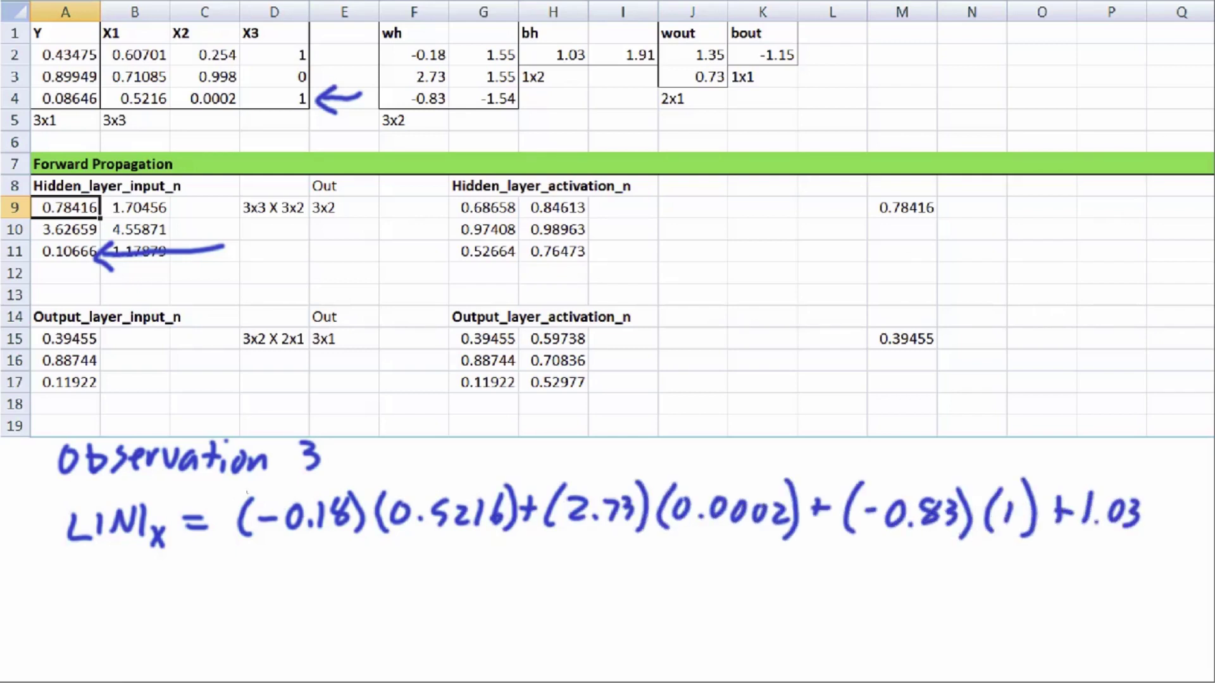
Handwrite the result "= 0.10666" beneath the third observation's equation
drag(194, 597, 214, 596)
drag(256, 581, 253, 582)
click(277, 596)
mouse_move(295, 570)
mouse_down()
mouse_move(293, 605)
mouse_move(316, 581)
mouse_up()
drag(347, 570, 338, 588)
drag(369, 570, 359, 588)
drag(393, 564, 383, 586)
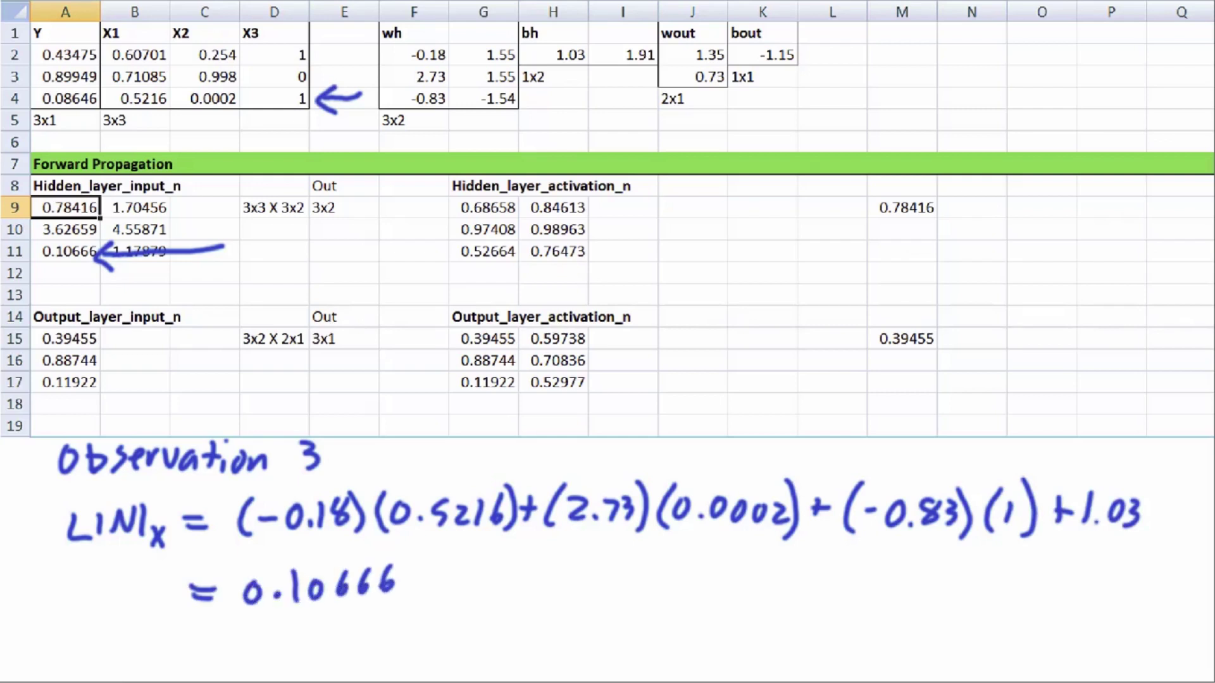
Clear the annotations and handwrite the heading "Observation 1", with arrows marking row 2 and cell B9
key(e)
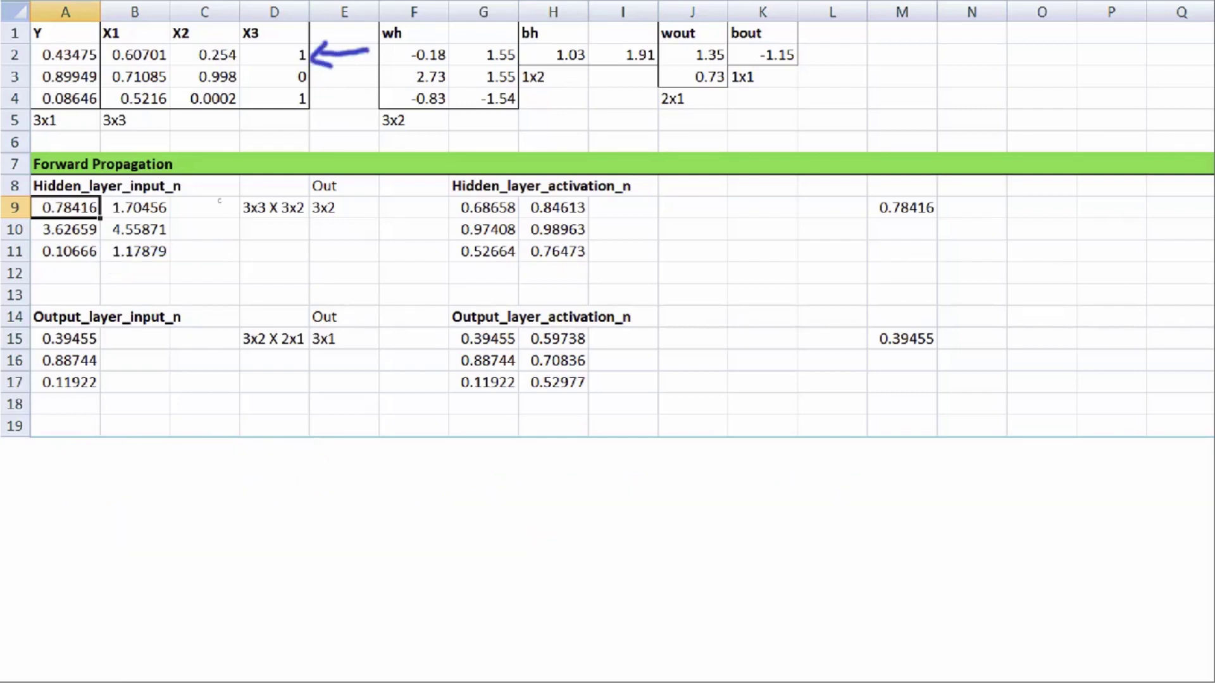
drag(88, 450, 289, 459)
drag(328, 443, 326, 470)
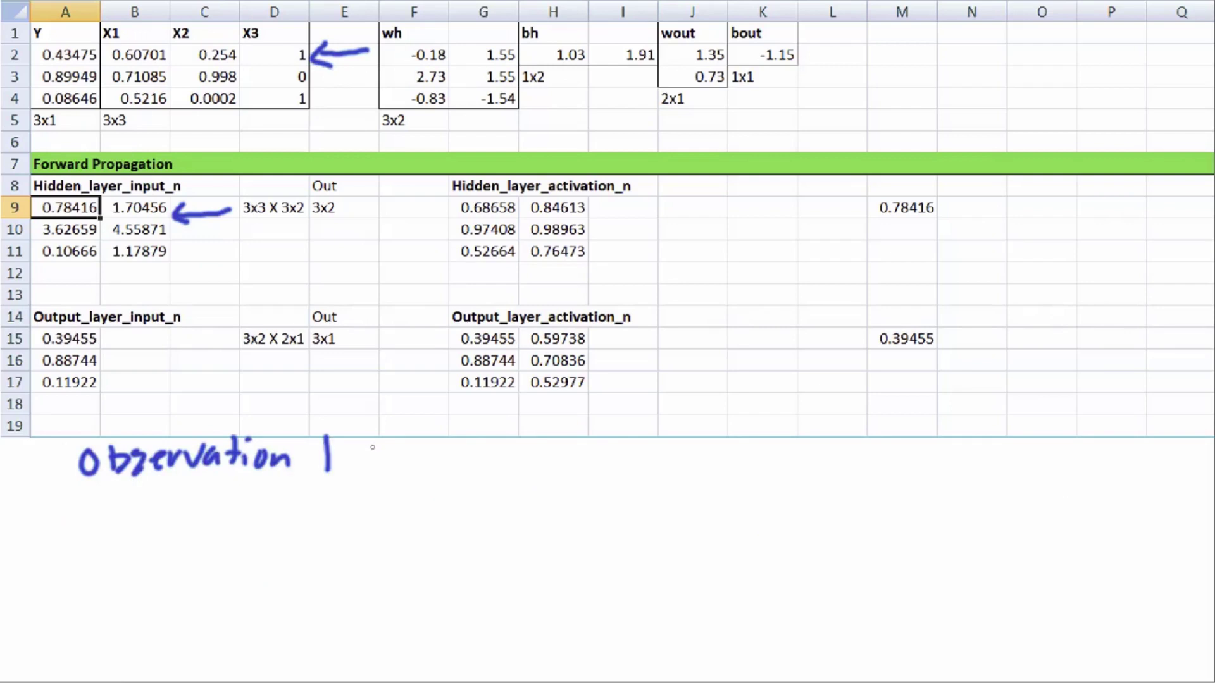
Extend the handwritten "Observation 1" heading with "(LIN2)"
drag(377, 430, 372, 475)
drag(390, 453, 424, 444)
key(ctrl+z)
key(ctrl+z)
drag(398, 470, 428, 471)
drag(440, 448, 440, 474)
drag(448, 474, 463, 448)
drag(471, 452, 497, 468)
drag(484, 424, 491, 433)
Start the first observation's handwritten equation beneath the heading with "LIN2x = (1.55)"
drag(83, 517, 120, 539)
drag(131, 519, 131, 541)
drag(136, 543, 163, 516)
drag(165, 521, 204, 541)
drag(204, 525, 189, 541)
drag(224, 514, 246, 512)
drag(225, 524, 281, 543)
click(304, 529)
mouse_move(327, 511)
mouse_down()
mouse_move(312, 535)
mouse_move(334, 533)
mouse_up()
drag(347, 489, 351, 543)
Handwrite the factor "(0.60701)" to finish the equation's first product
drag(382, 490, 380, 538)
click(418, 527)
drag(443, 503, 436, 526)
drag(459, 510, 457, 512)
drag(467, 509, 476, 529)
drag(500, 510, 510, 528)
drag(518, 487, 520, 533)
Add the term "+ (1.55)(0.254)" to the first observation's LIN2 equation
mouse_move(552, 499)
mouse_down()
mouse_move(551, 513)
mouse_move(612, 536)
mouse_up()
drag(681, 506, 664, 532)
drag(687, 484, 690, 541)
mouse_move(712, 487)
mouse_down()
mouse_move(703, 541)
mouse_move(724, 511)
mouse_up()
drag(748, 513, 804, 531)
mouse_move(813, 484)
mouse_down()
mouse_move(819, 539)
mouse_move(850, 516)
mouse_up()
Complete the first observation's LIN2 equation with "+ (-1.54)(1) + 1.91"
drag(838, 503, 836, 529)
drag(879, 494, 859, 540)
drag(875, 517, 902, 537)
drag(938, 510, 922, 535)
drag(949, 508, 961, 538)
drag(960, 488, 974, 549)
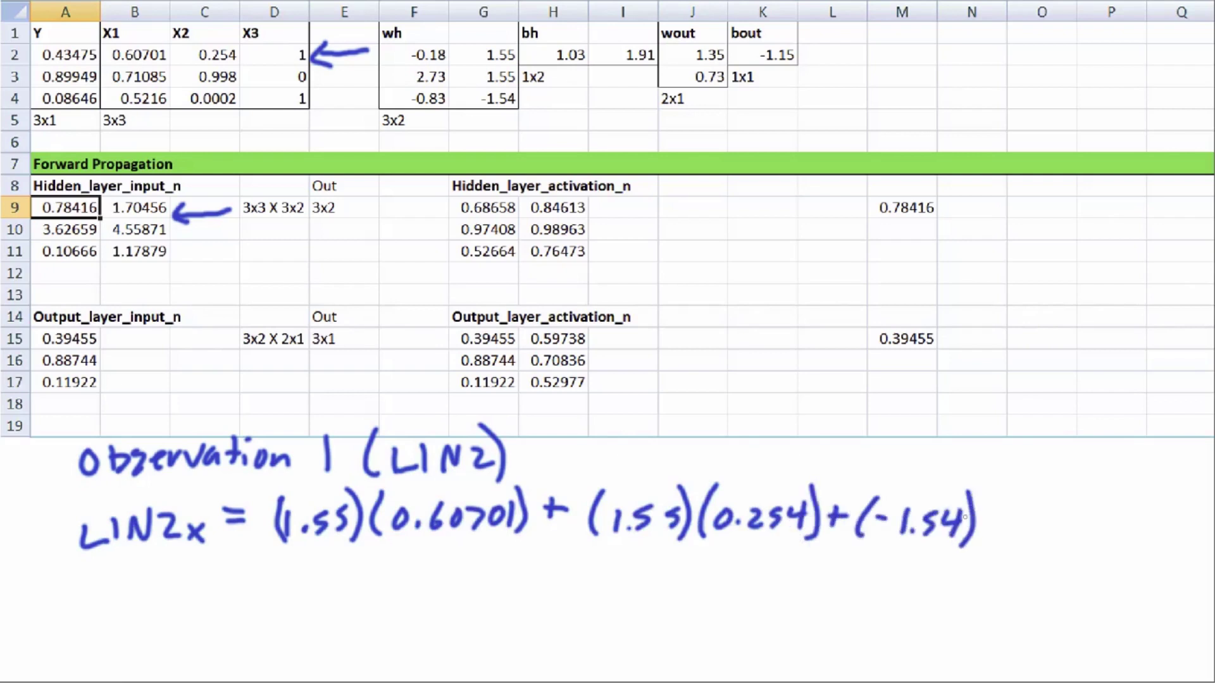
drag(1012, 509, 1010, 531)
drag(1024, 484, 1030, 545)
drag(1065, 502, 1065, 526)
mouse_move(1104, 505)
mouse_down()
mouse_move(1095, 533)
mouse_move(1120, 535)
mouse_up()
drag(1152, 502, 1136, 538)
Handwrite the result "= 1.70456" beneath the first observation's LIN2 equation
drag(232, 590, 258, 590)
mouse_move(302, 580)
mouse_down()
mouse_move(296, 613)
mouse_move(347, 615)
mouse_up()
drag(378, 584, 377, 583)
drag(396, 578, 408, 598)
drag(404, 585, 402, 610)
drag(443, 582, 425, 610)
drag(472, 572, 457, 595)
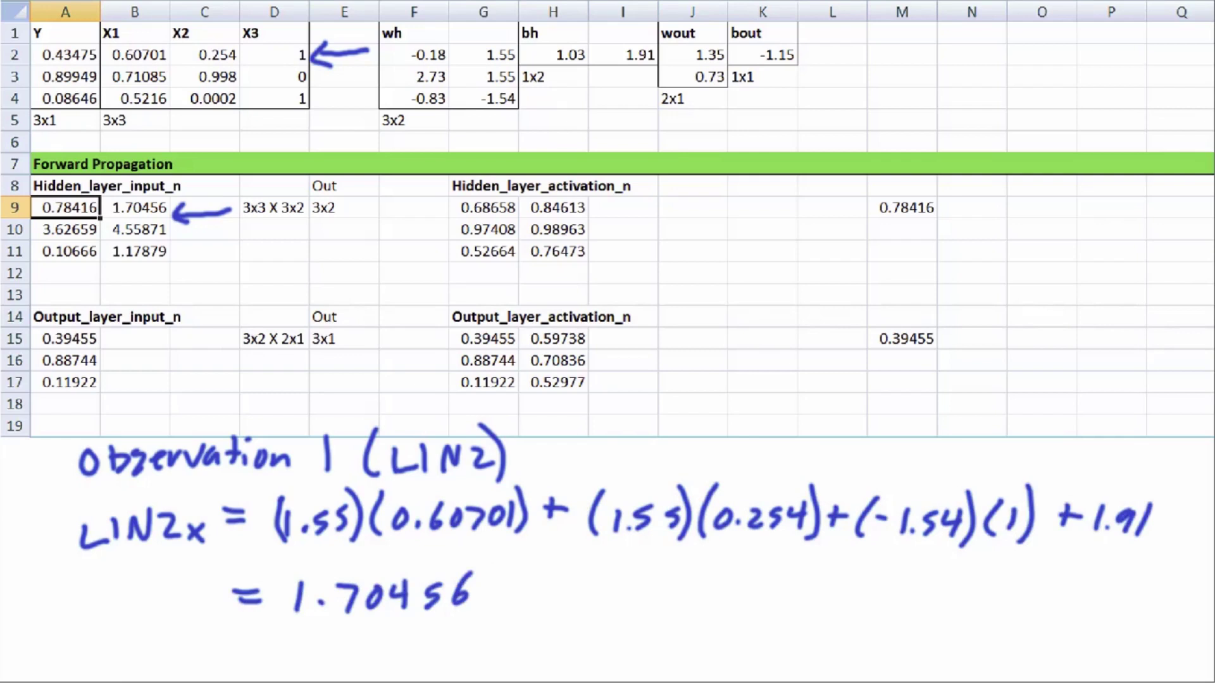
Clear the annotations, mark row 3 and cell B10 with arrows, and handwrite the heading for observation 2
key(e)
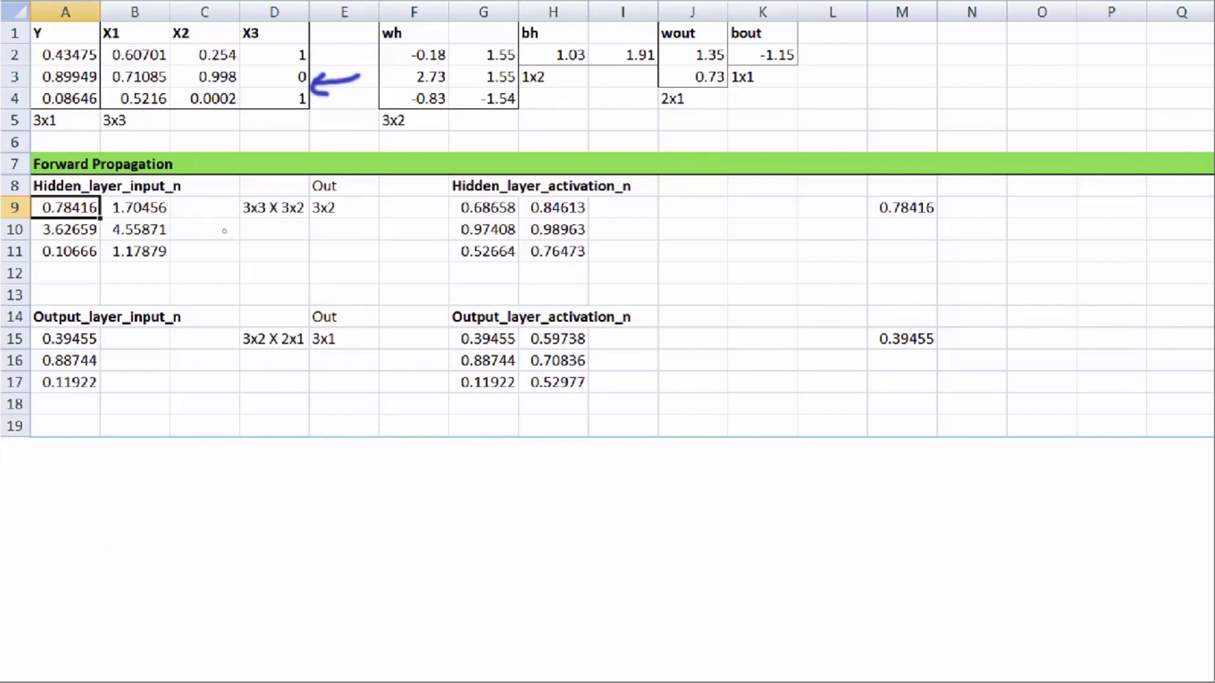
drag(225, 232, 170, 233)
drag(185, 223, 187, 247)
drag(101, 454, 100, 456)
mouse_move(117, 449)
mouse_down()
mouse_move(129, 480)
mouse_move(239, 442)
mouse_move(245, 473)
mouse_up()
drag(266, 461, 272, 473)
mouse_move(286, 446)
mouse_down()
mouse_move(292, 475)
mouse_move(305, 474)
mouse_up()
drag(304, 446, 304, 449)
drag(314, 463, 341, 474)
drag(362, 460, 385, 473)
Start the second observation's handwritten LIN2 equation with the product of weight 1.55 and X1 value 0.71085
drag(128, 536, 154, 562)
mouse_move(158, 535)
mouse_down()
mouse_move(159, 559)
mouse_move(204, 527)
mouse_up()
drag(215, 534, 234, 556)
drag(245, 529, 268, 529)
drag(246, 539, 317, 548)
drag(383, 502, 387, 551)
drag(425, 503, 411, 550)
mouse_move(443, 516)
mouse_down()
mouse_move(443, 544)
mouse_move(481, 544)
mouse_up()
drag(538, 509, 536, 541)
drag(571, 493, 573, 549)
Add the product of weight 1.55 and X2 value 0.998 to the second observation's equation
mouse_move(601, 513)
mouse_down()
mouse_move(635, 548)
mouse_move(662, 539)
mouse_up()
mouse_move(709, 496)
mouse_down()
mouse_move(703, 553)
mouse_move(729, 543)
mouse_up()
mouse_move(759, 513)
mouse_down()
mouse_move(758, 538)
mouse_move(796, 541)
mouse_up()
drag(822, 514, 816, 539)
mouse_move(851, 494)
mouse_down()
mouse_move(848, 545)
mouse_move(908, 527)
mouse_up()
Complete the second observation's equation with the product of weight -1.54 and X3 value 0, plus the bias 1.91
mouse_move(940, 490)
mouse_down()
mouse_move(925, 538)
mouse_move(947, 520)
mouse_up()
drag(963, 508, 1024, 538)
drag(1029, 491, 1021, 554)
mouse_move(1068, 497)
mouse_down()
mouse_move(1054, 550)
mouse_move(1077, 518)
mouse_up()
drag(1100, 496, 1096, 538)
drag(1111, 509, 1113, 551)
drag(1120, 532, 1140, 530)
drag(1132, 519, 1127, 547)
drag(1157, 512, 1150, 548)
drag(1166, 539, 1167, 540)
drag(1187, 522, 1176, 543)
Handwrite the second observation's result from cell B10, 4.55871, beneath its equation
drag(266, 618, 293, 616)
drag(345, 593, 376, 625)
drag(423, 596, 409, 628)
mouse_move(450, 602)
mouse_down()
mouse_move(443, 629)
mouse_move(471, 626)
mouse_up()
drag(494, 590, 488, 622)
Clear the annotations, mark row 4 and cell B11 with arrows, and handwrite the heading for observation 3
key(Escape)
drag(377, 105, 317, 103)
drag(333, 88, 334, 118)
drag(231, 250, 173, 252)
drag(183, 242, 185, 274)
drag(124, 452, 121, 455)
mouse_move(136, 447)
mouse_down()
mouse_move(177, 476)
mouse_move(280, 471)
mouse_up()
drag(286, 446, 296, 459)
drag(309, 461, 322, 476)
drag(347, 449, 348, 475)
Start the third observation's handwritten LIN2 equation with the product of weight 1.55 and X1 value 0.5216
drag(109, 534, 153, 562)
drag(163, 562, 188, 537)
drag(184, 538, 208, 563)
drag(212, 547, 235, 569)
drag(244, 528, 269, 522)
drag(240, 542, 324, 549)
drag(357, 519, 387, 560)
mouse_move(427, 509)
mouse_down()
mouse_move(461, 538)
mouse_move(519, 547)
mouse_up()
mouse_move(528, 520)
mouse_down()
mouse_move(573, 556)
mouse_move(607, 522)
mouse_up()
Add the product of weight 1.55 and X2 value 0.0002 to the third observation's equation
drag(630, 499, 658, 539)
drag(692, 515, 678, 539)
drag(692, 491, 692, 557)
mouse_move(735, 492)
mouse_down()
mouse_move(728, 543)
mouse_move(737, 535)
mouse_up()
drag(784, 517, 846, 540)
drag(845, 500, 851, 559)
Complete the third observation's equation with the product of weight -1.54 and X3 value 1, plus the bias 1.91
drag(925, 505, 912, 548)
mouse_move(946, 532)
mouse_down()
mouse_move(963, 529)
mouse_move(975, 552)
mouse_up()
mouse_move(1003, 525)
mouse_down()
mouse_move(1015, 557)
mouse_move(990, 551)
mouse_up()
key(ctrl+z)
drag(1025, 499, 1028, 573)
drag(1069, 506, 1057, 550)
mouse_move(1098, 500)
mouse_down()
mouse_move(1092, 563)
mouse_move(1142, 532)
mouse_up()
drag(1161, 519, 1171, 560)
Handwrite the third observation's result from cell B11, 1.17879, beneath its equation
mouse_move(274, 596)
mouse_down()
mouse_move(303, 596)
mouse_move(349, 627)
mouse_up()
click(365, 618)
drag(383, 591, 377, 620)
drag(395, 594, 406, 618)
mouse_move(447, 591)
mouse_down()
mouse_move(437, 615)
mouse_move(472, 615)
mouse_up()
drag(510, 588, 500, 618)
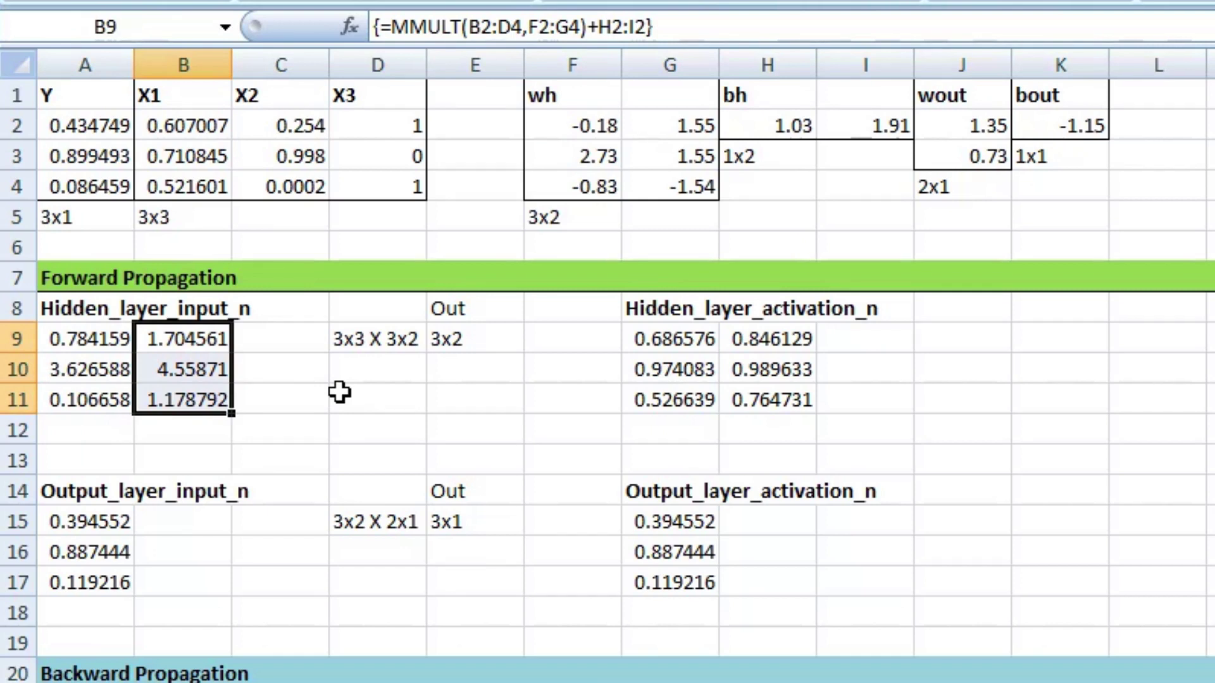
Examine the logistic formulas in cells G9, G10 and H9 and the hidden layer input cells they reference
click(667, 342)
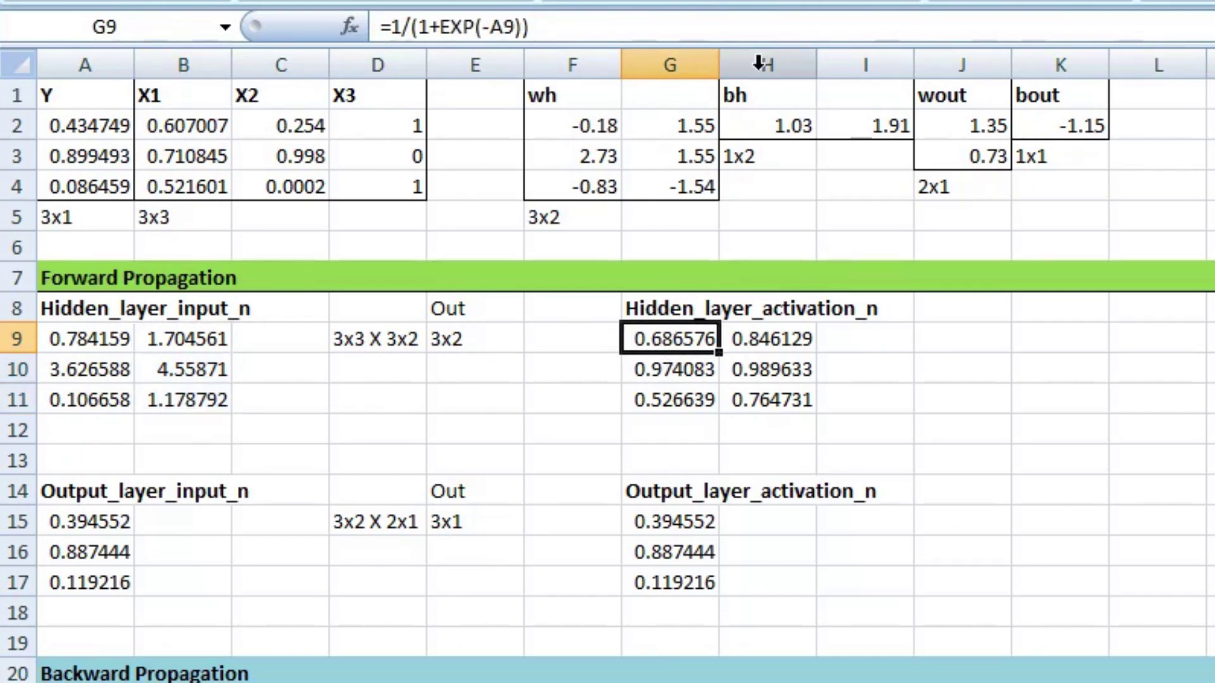
click(705, 29)
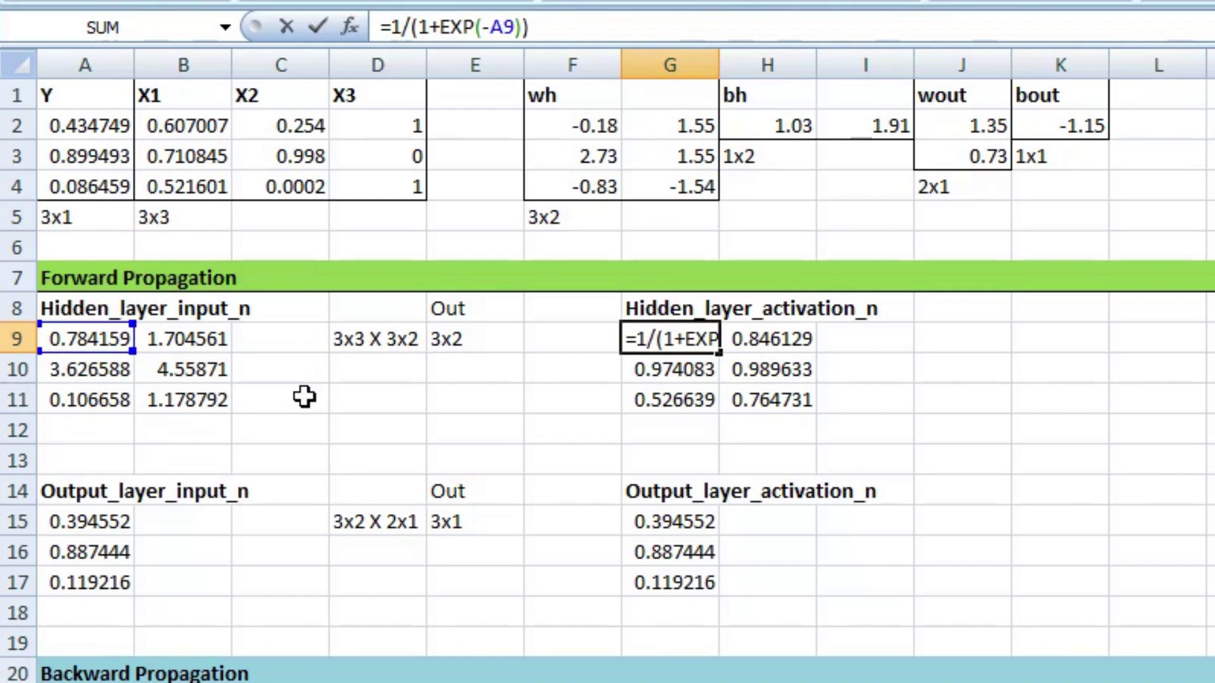
key(ctrl+Return)
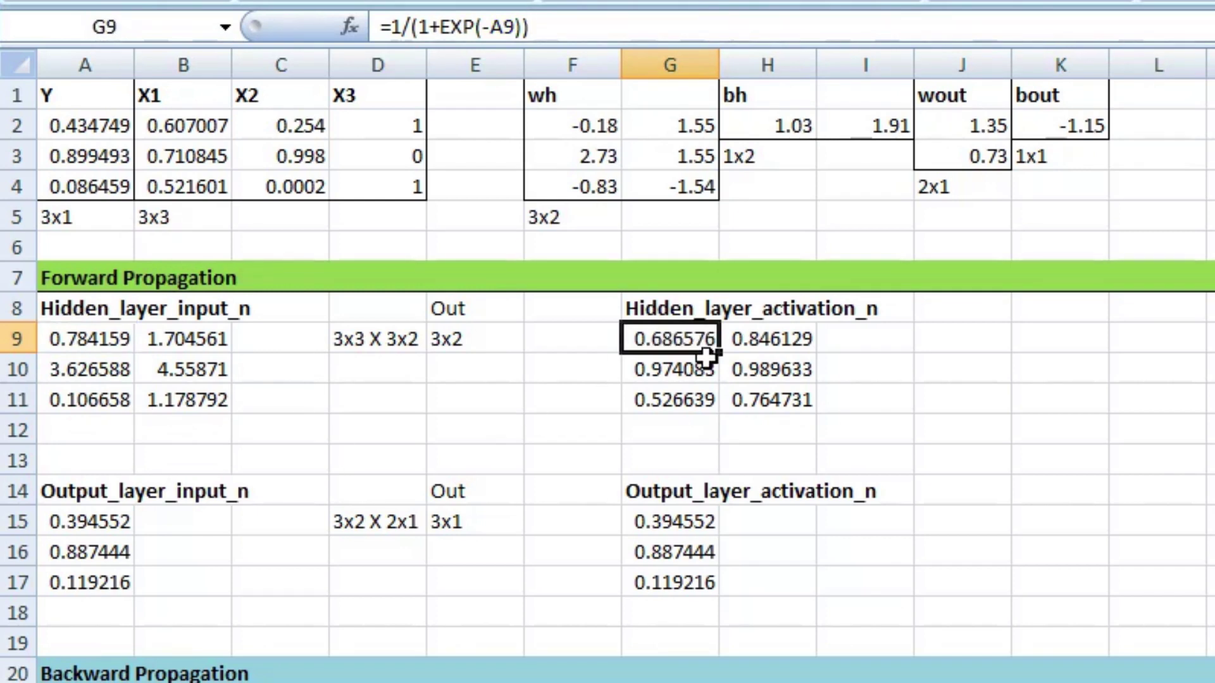
click(699, 370)
click(612, 28)
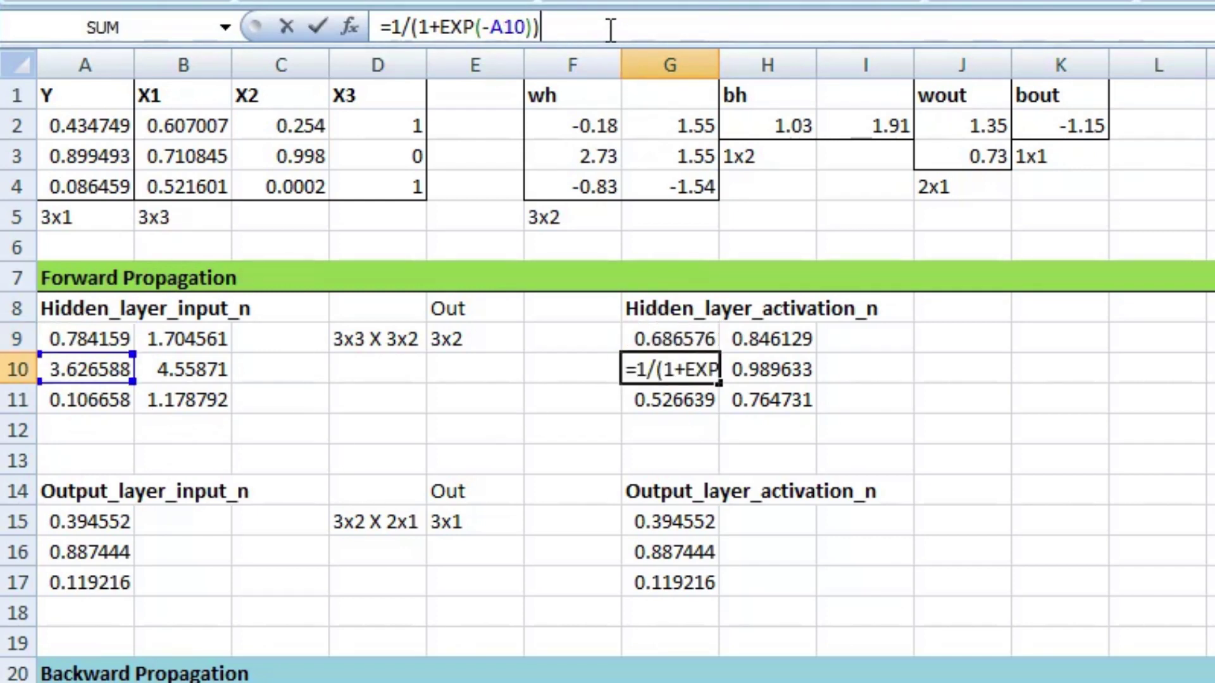
key(ctrl+Return)
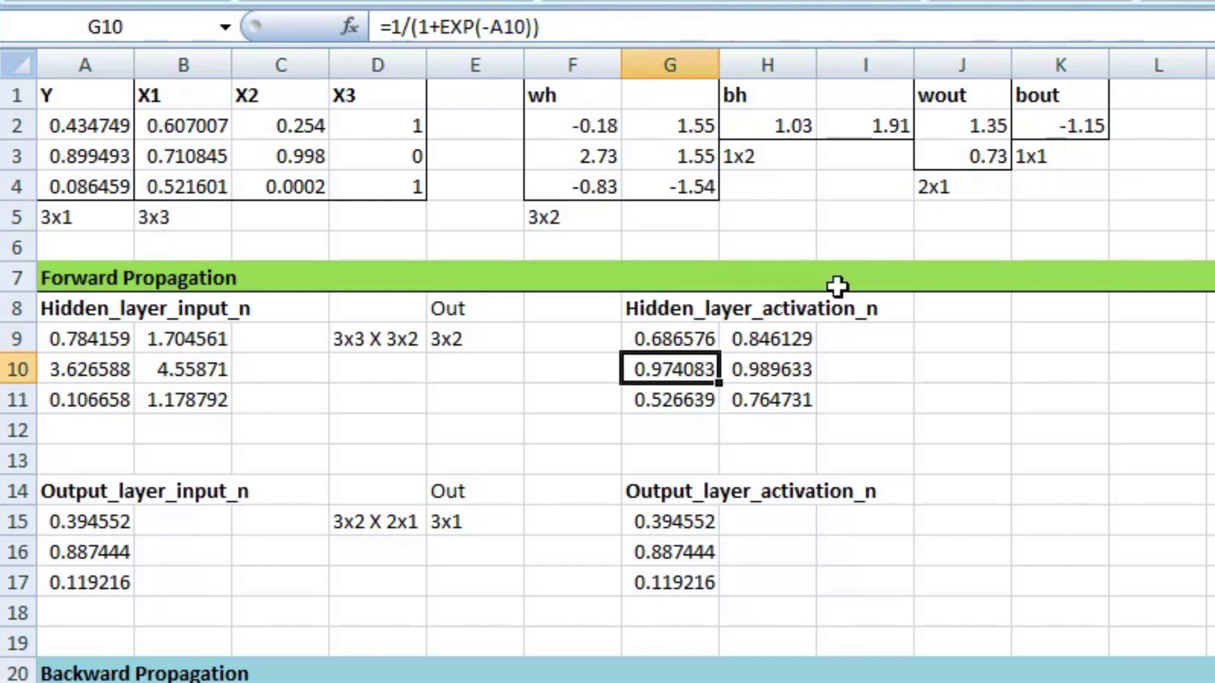
click(798, 343)
click(633, 28)
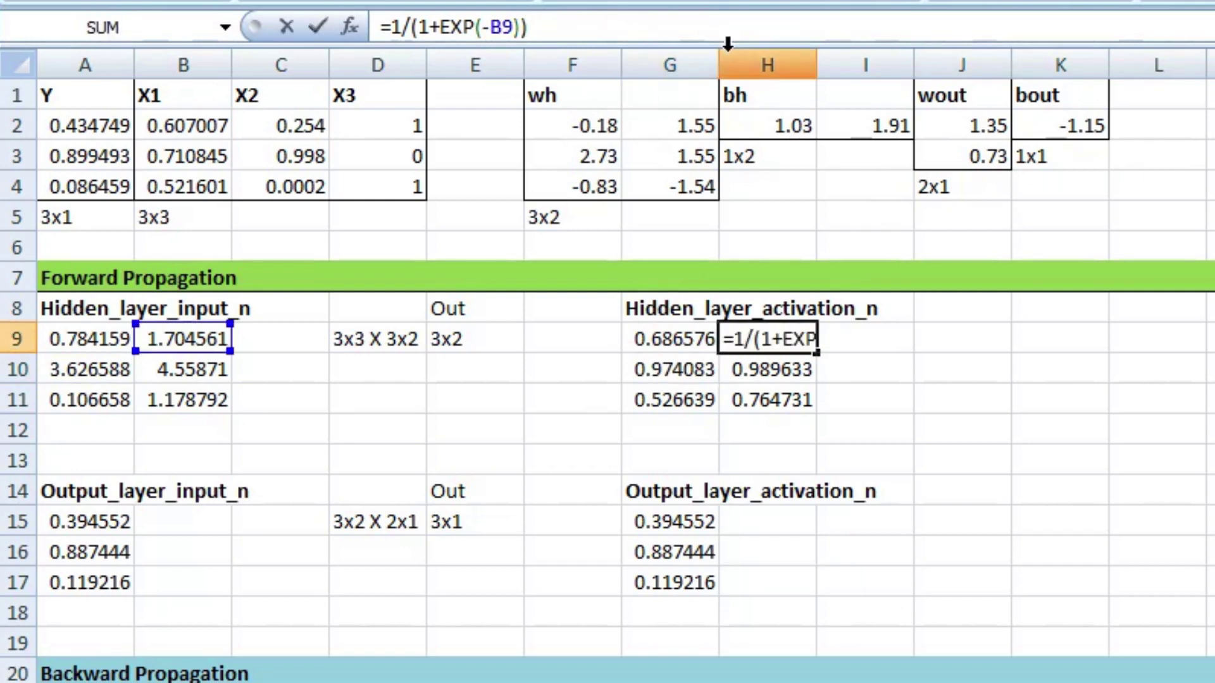
key(ctrl+Return)
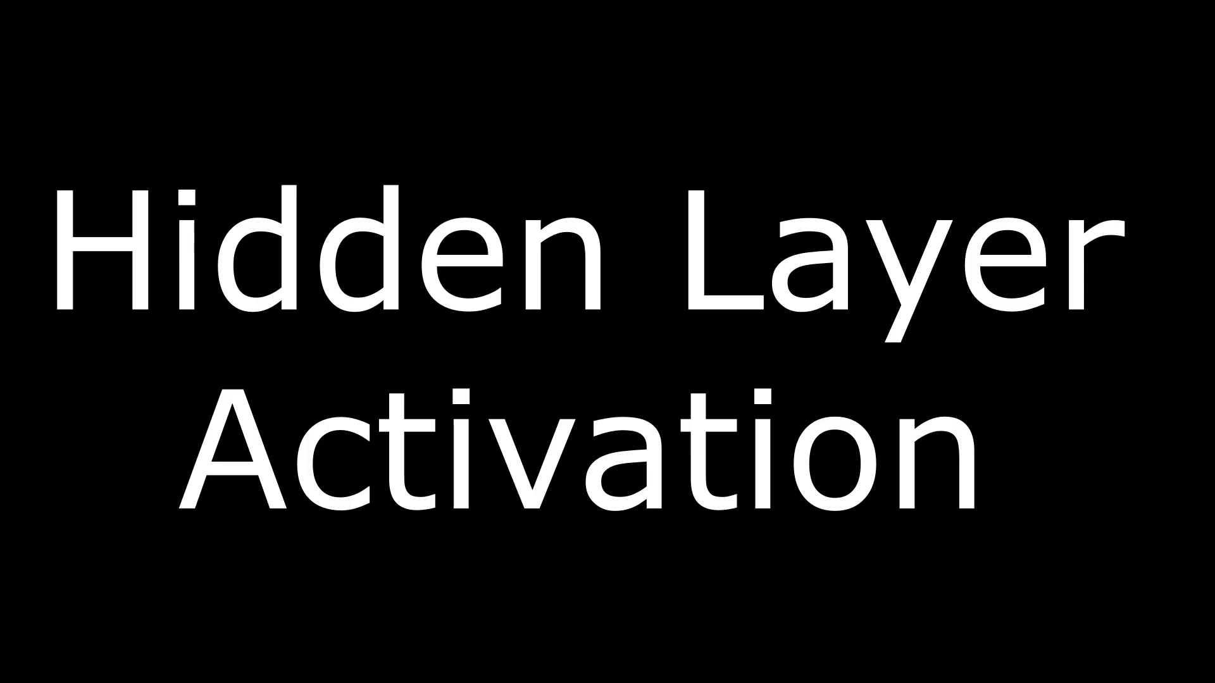
Handwrite the heading "Logistic Activation → observation 1 (L1N1)" and start its equation as 1 over 1 + e
mouse_move(81, 448)
mouse_down()
mouse_move(105, 481)
mouse_move(200, 456)
mouse_move(841, 465)
mouse_move(854, 484)
mouse_up()
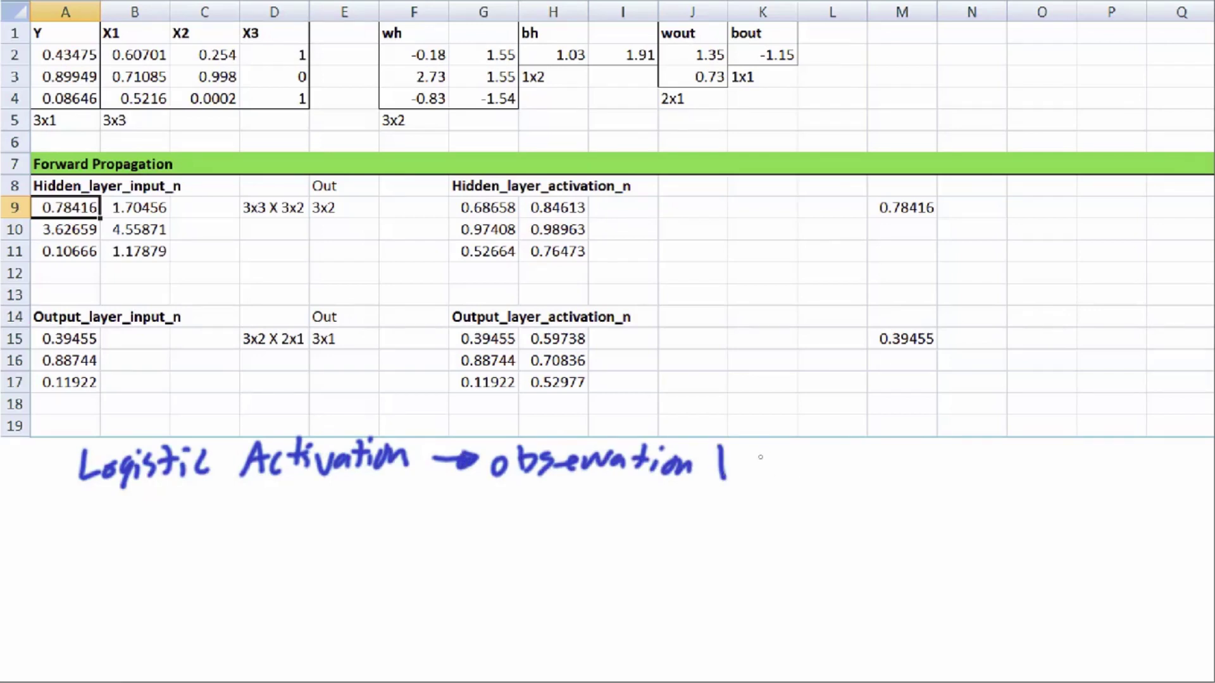
drag(163, 546, 206, 543)
drag(172, 561, 568, 523)
drag(276, 587, 275, 607)
drag(308, 592, 326, 589)
drag(317, 582, 315, 602)
drag(336, 595, 358, 603)
Complete observation 1's L1N1 equation with the exponent -0.78416 and the result from cell G9, 0.68658
drag(414, 558, 416, 560)
drag(427, 539, 437, 561)
drag(461, 536, 459, 556)
drag(476, 535, 498, 554)
drag(515, 533, 511, 561)
drag(596, 523, 675, 528)
click(679, 549)
drag(710, 522, 696, 548)
mouse_move(740, 527)
mouse_down()
mouse_move(720, 551)
mouse_move(754, 546)
mouse_up()
drag(789, 523, 772, 551)
drag(814, 521, 799, 551)
Change the heading to observation 2 and handwrite its L1N1 logistic equation using the input 3.62659 from cell A10
drag(721, 472, 542, 419)
drag(712, 479, 729, 483)
drag(164, 542, 201, 540)
drag(166, 553, 201, 551)
drag(332, 503, 340, 533)
drag(224, 558, 500, 535)
drag(254, 597, 256, 617)
mouse_move(310, 599)
mouse_down()
mouse_move(443, 556)
mouse_move(551, 564)
mouse_move(718, 537)
mouse_move(718, 471)
mouse_move(721, 486)
mouse_up()
Handwrite observation 3's L1N1 logistic fraction, 1 over 1 + e, with the negated input 0.10666 as exponent
drag(148, 565, 176, 564)
drag(151, 578, 179, 577)
drag(317, 512, 327, 539)
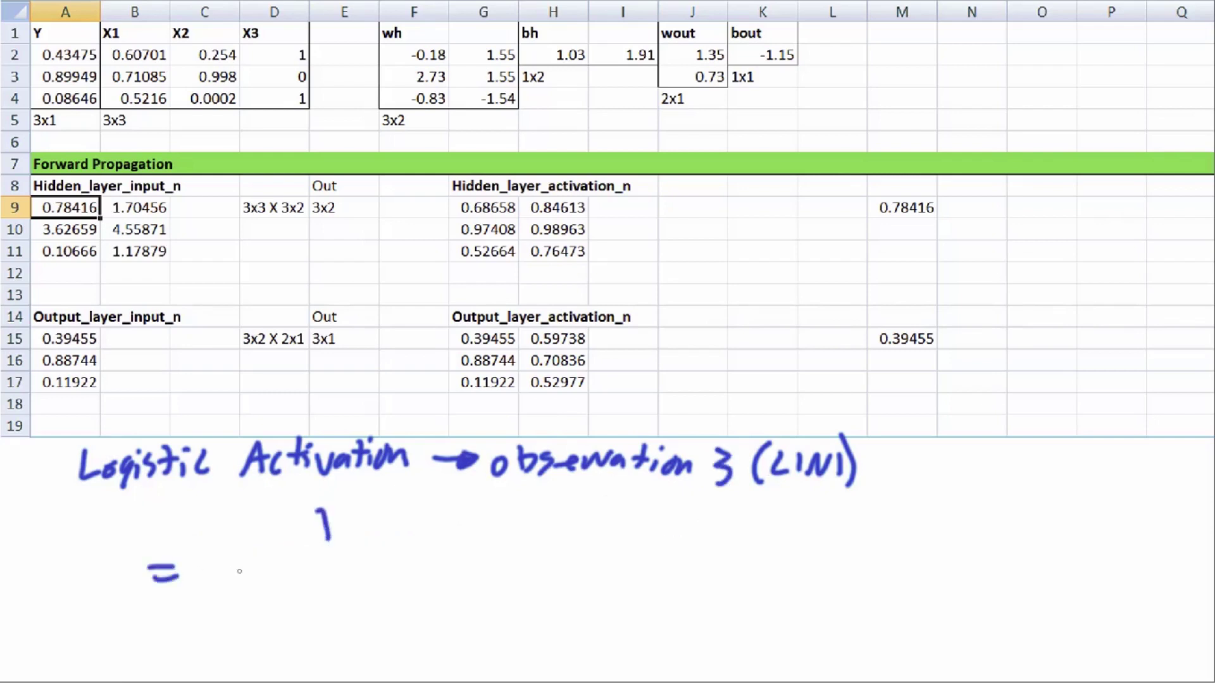
drag(200, 570, 465, 535)
drag(220, 609, 224, 627)
drag(250, 609, 272, 607)
drag(261, 598, 261, 617)
drag(288, 605, 303, 612)
drag(305, 589, 342, 592)
mouse_move(388, 560)
mouse_down()
mouse_move(395, 579)
mouse_move(437, 566)
mouse_up()
drag(443, 553, 456, 570)
Handwrite observation 3's L1N1 activation from cell G11, 0.52664, after its logistic fraction
drag(512, 534, 537, 553)
drag(591, 538, 595, 573)
drag(629, 535, 655, 566)
mouse_move(668, 538)
mouse_down()
mouse_move(734, 560)
mouse_move(202, 569)
mouse_up()
Change the heading to observation 1 (L1N2) to cover the second hidden node
drag(721, 446, 723, 481)
mouse_move(756, 437)
mouse_down()
mouse_move(752, 491)
mouse_move(788, 487)
mouse_up()
drag(810, 487, 864, 490)
drag(861, 440, 876, 506)
Handwrite observation 1's L1N2 logistic equation with the exponent -1.70456 and the result from cell H9, 0.84613
drag(143, 558, 168, 556)
drag(145, 569, 170, 570)
drag(313, 506, 316, 543)
drag(201, 567, 501, 538)
drag(222, 600, 225, 619)
drag(242, 608, 313, 610)
drag(313, 587, 486, 579)
mouse_move(538, 556)
mouse_down()
mouse_move(568, 572)
mouse_move(615, 558)
mouse_up()
drag(671, 551, 714, 569)
drag(731, 545, 724, 577)
drag(750, 545, 784, 579)
Change the heading to observation 2 (L1N2) and handwrite its logistic fraction, 1 over 1 + e, with the exponent -4.55871
mouse_move(203, 569)
mouse_down()
mouse_move(712, 457)
mouse_move(727, 487)
mouse_up()
drag(134, 570, 163, 569)
drag(132, 592, 161, 587)
drag(319, 516, 326, 545)
drag(193, 572, 522, 542)
drag(237, 605, 238, 627)
drag(277, 609, 311, 604)
drag(319, 611, 336, 620)
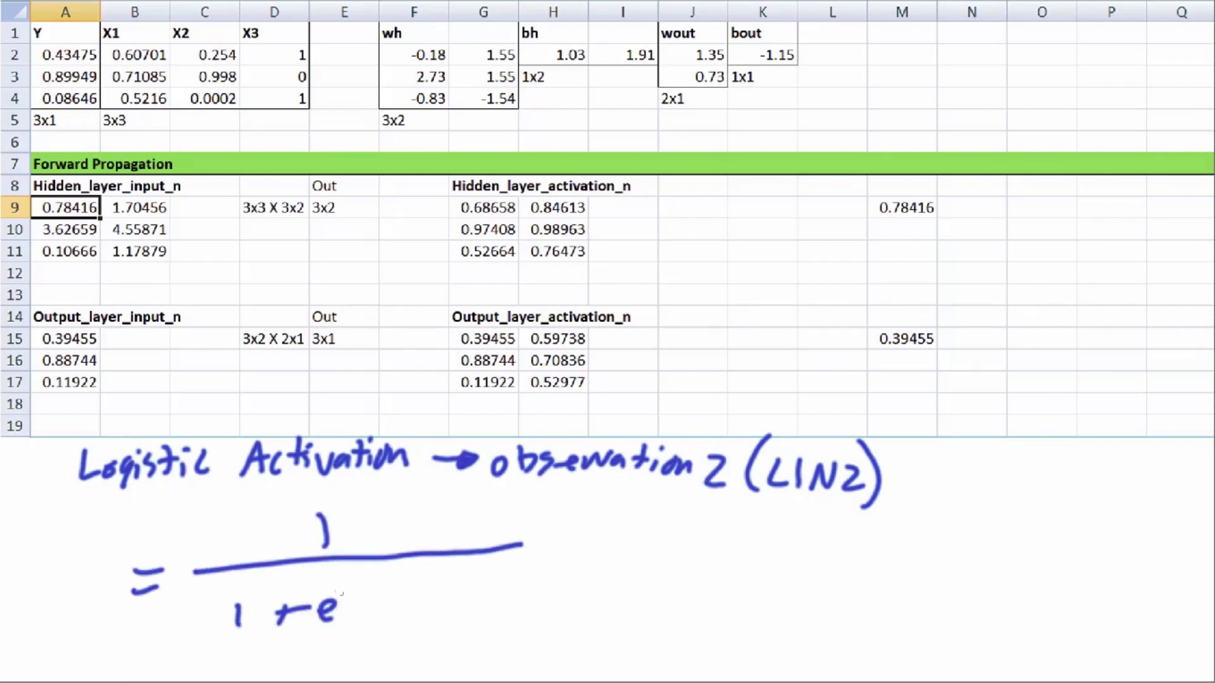
drag(420, 565, 424, 589)
mouse_move(475, 560)
mouse_down()
mouse_move(473, 585)
mouse_move(503, 584)
mouse_up()
Handwrite observation 2's L1N2 activation from cell H10, 0.98963, after its logistic fraction
drag(572, 549, 660, 552)
drag(706, 544, 709, 579)
drag(756, 544, 766, 572)
drag(816, 539, 830, 560)
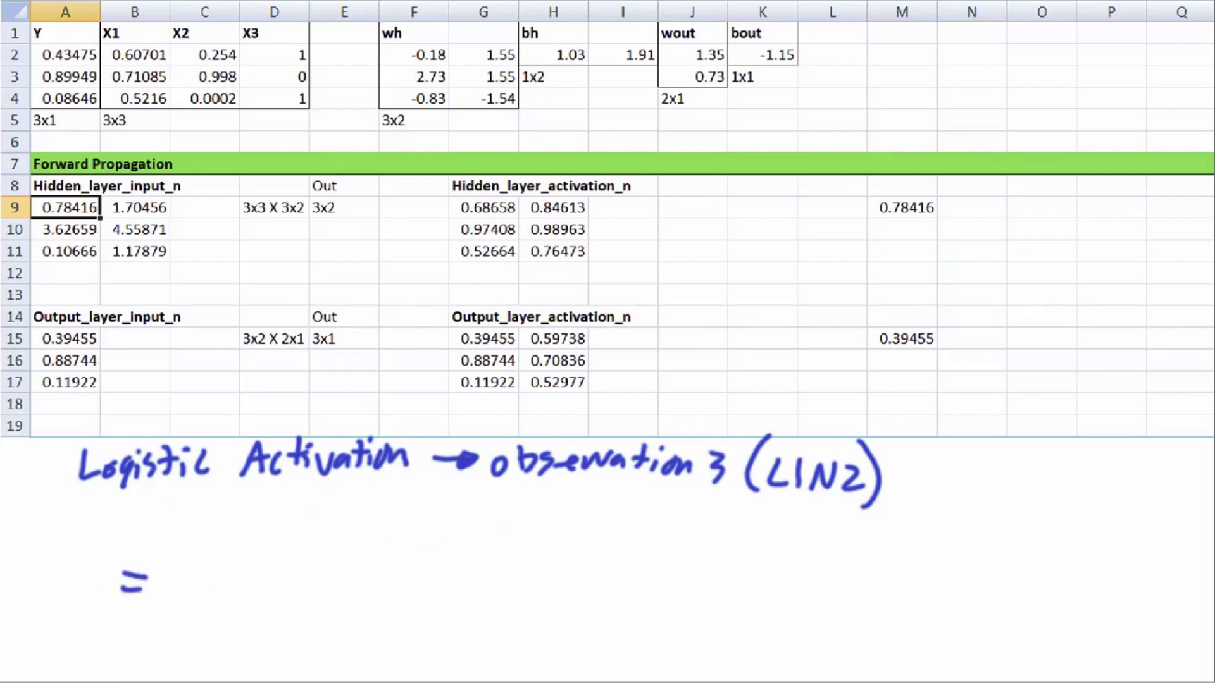
Handwrite observation 3's L1N2 logistic fraction, 1 over 1 + e, with the exponent -1.17879
drag(310, 526, 320, 570)
drag(181, 596, 537, 569)
drag(227, 627, 229, 650)
drag(260, 626, 262, 641)
drag(252, 635, 279, 632)
drag(283, 628, 307, 623)
drag(379, 601, 440, 607)
drag(447, 595, 487, 610)
Handwrite observation 3's L1N2 activation from cell H11, 0.76473, after its logistic fraction
drag(575, 568, 600, 567)
drag(575, 585, 602, 582)
drag(636, 567, 696, 598)
drag(721, 569, 706, 595)
mouse_move(753, 560)
mouse_down()
mouse_move(756, 591)
mouse_move(813, 594)
mouse_up()
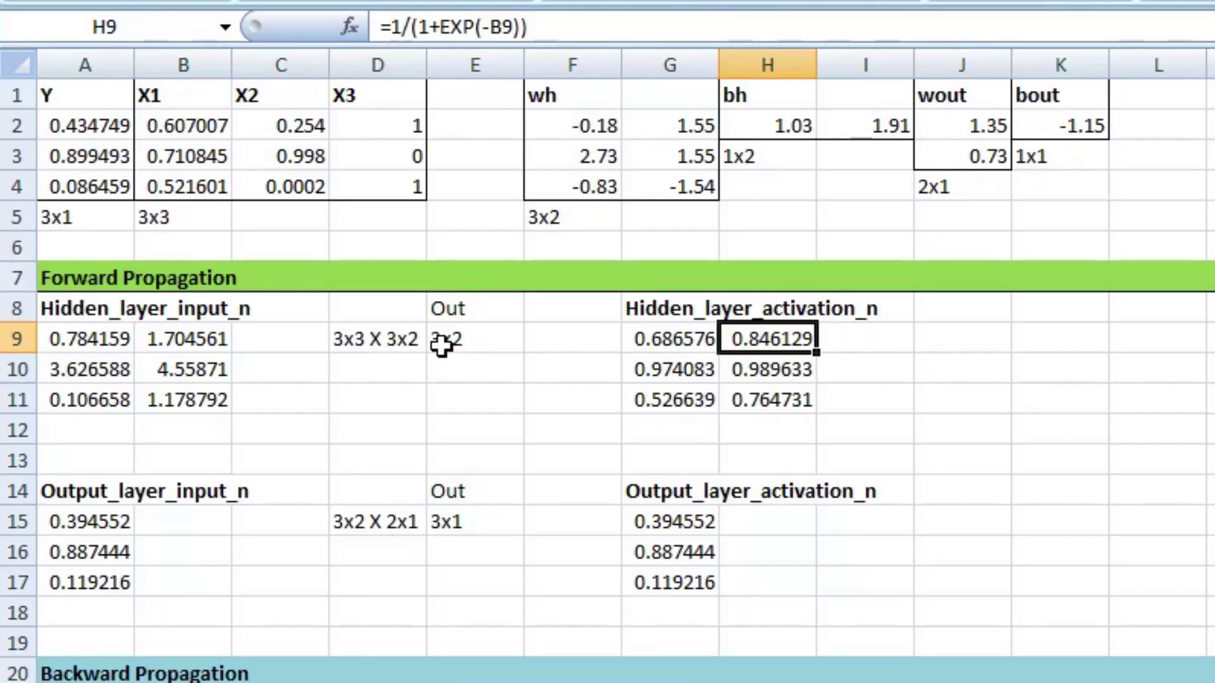
Examine the MMULT array formula of the output layer inputs in A15:A17 and the ranges it references
drag(113, 524, 114, 583)
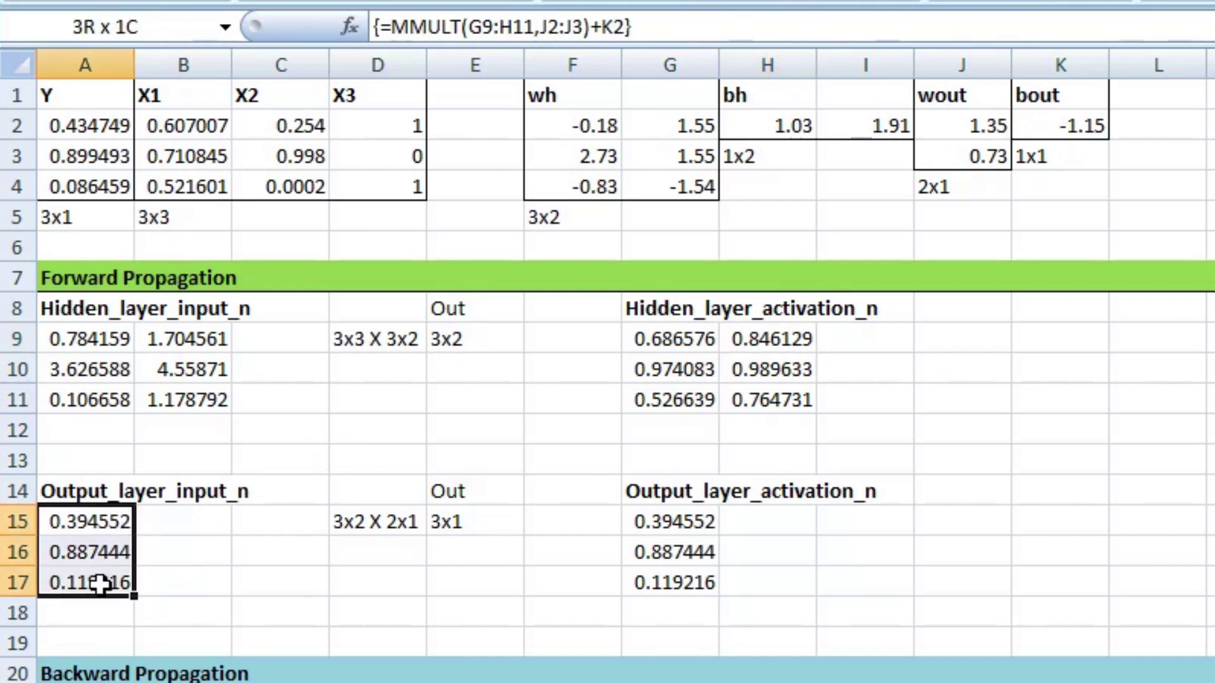
click(697, 25)
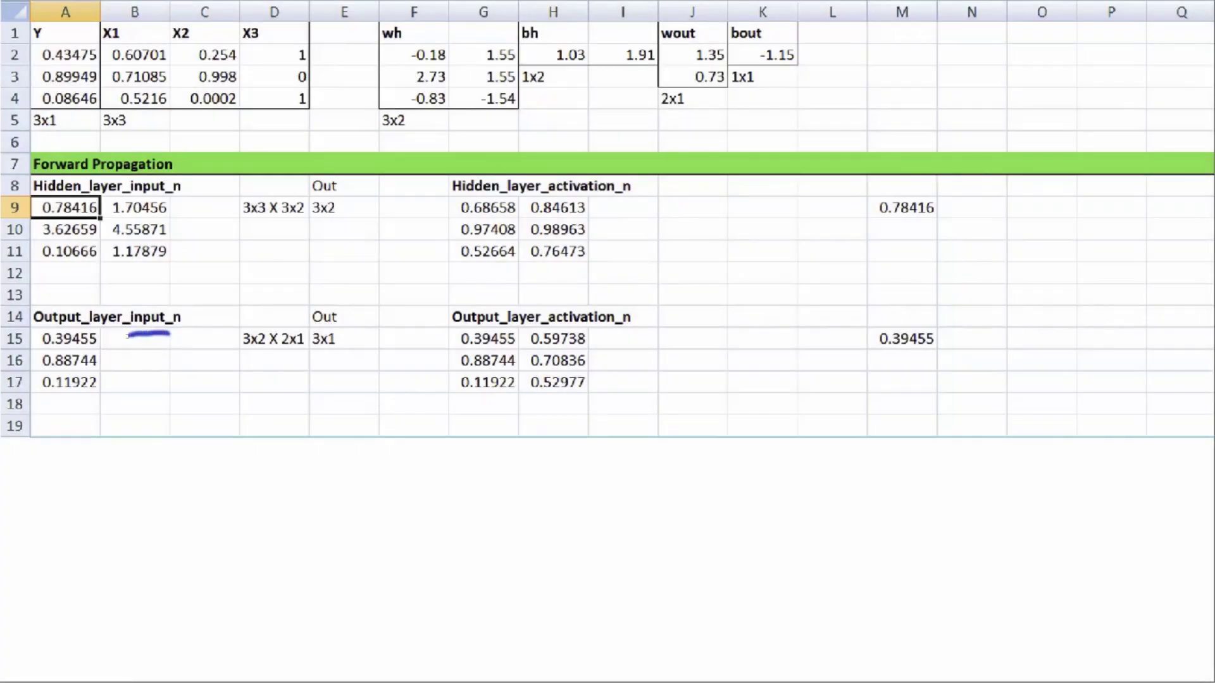
Handwrite "observation 1" and "ŷx =", and mark the multiplication of the first hidden activation row by wout with arrows and an asterisk
mouse_move(61, 472)
mouse_down()
mouse_move(97, 456)
mouse_move(316, 471)
mouse_up()
mouse_move(130, 561)
mouse_down()
mouse_move(159, 539)
mouse_move(215, 573)
mouse_up()
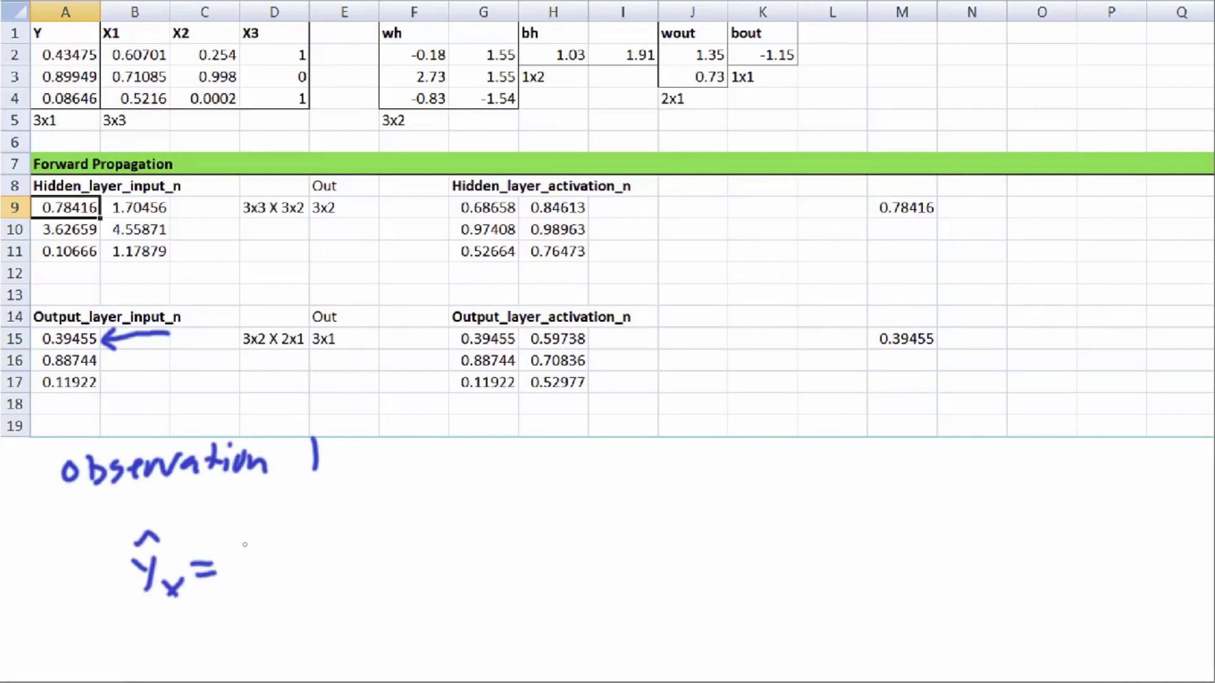
drag(703, 148, 705, 96)
drag(694, 115, 716, 113)
drag(691, 193, 696, 220)
mouse_move(680, 199)
mouse_down()
mouse_move(706, 209)
mouse_move(593, 212)
mouse_up()
drag(607, 201, 605, 225)
Handwrite observation 1's output equation from weights 1.35 and 0.73, activations 0.68658 and 0.84613, and bias -1.15, with the result 0.39455
mouse_move(256, 525)
mouse_down()
mouse_move(272, 563)
mouse_move(469, 539)
mouse_move(538, 500)
mouse_move(610, 535)
mouse_move(743, 486)
mouse_move(841, 513)
mouse_move(892, 499)
mouse_move(1015, 511)
mouse_move(1003, 527)
mouse_up()
key(ctrl+z)
mouse_move(270, 615)
mouse_down()
mouse_move(357, 598)
mouse_move(436, 601)
mouse_up()
drag(437, 601, 516, 585)
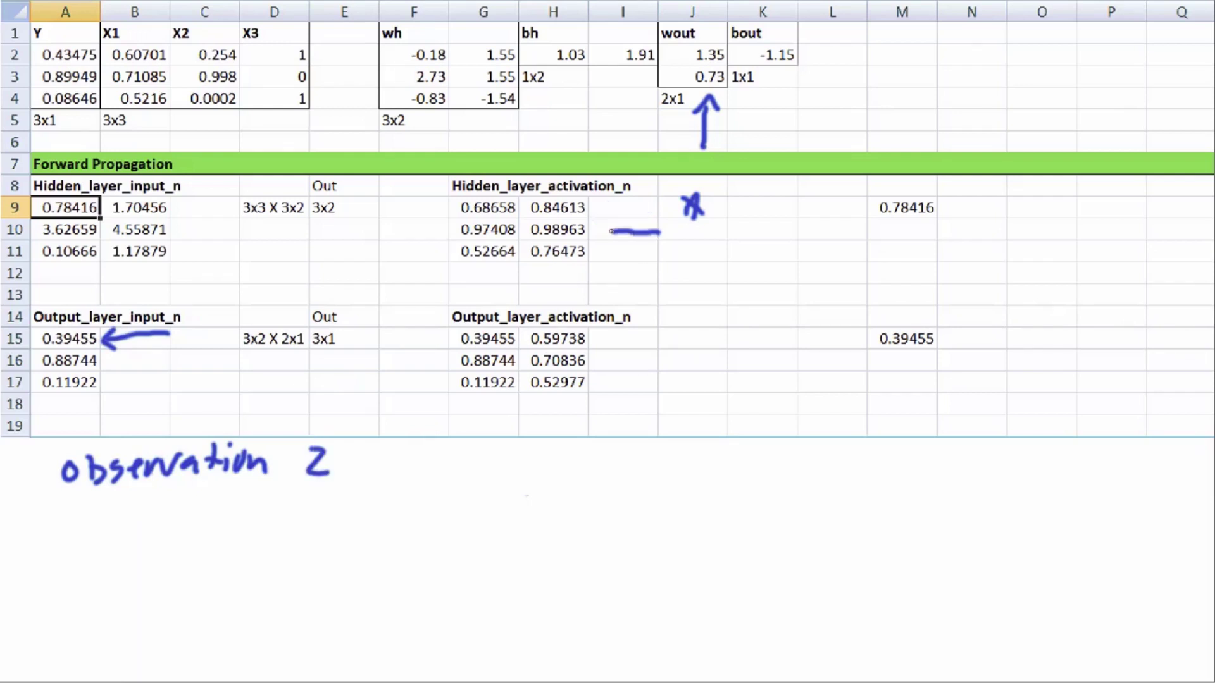
Handwrite observation 2's output equation from weights 1.35 and 0.73, activations 0.97408 and 0.98963, and bias -1.15, with the result 0.88744
mouse_move(130, 557)
mouse_down()
mouse_move(157, 549)
mouse_move(348, 588)
mouse_move(405, 551)
mouse_move(619, 549)
mouse_move(769, 573)
mouse_up()
mouse_move(858, 540)
mouse_down()
mouse_move(981, 547)
mouse_move(1076, 572)
mouse_move(1139, 569)
mouse_up()
mouse_move(303, 643)
mouse_down()
mouse_move(285, 650)
mouse_move(509, 623)
mouse_up()
Change the heading to observation 3 and draw an arrow pointing at the third hidden layer activation row
key(ctrl+z)
drag(316, 447, 322, 456)
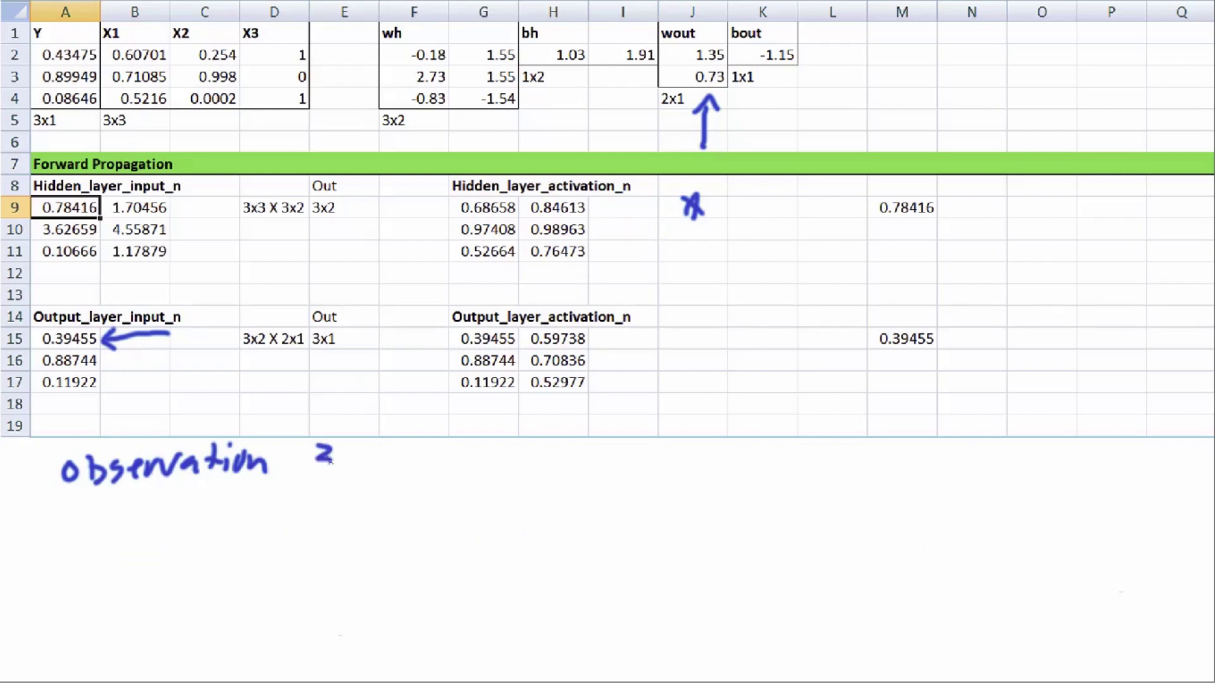
drag(639, 250, 596, 250)
drag(608, 239, 608, 263)
Handwrite "ŷx =" for observation 3 and move the output layer input arrow from cell A15 to A17
mouse_move(140, 561)
mouse_down()
mouse_move(155, 573)
mouse_move(153, 595)
mouse_up()
drag(142, 539, 166, 544)
drag(178, 588, 196, 607)
drag(195, 587, 180, 609)
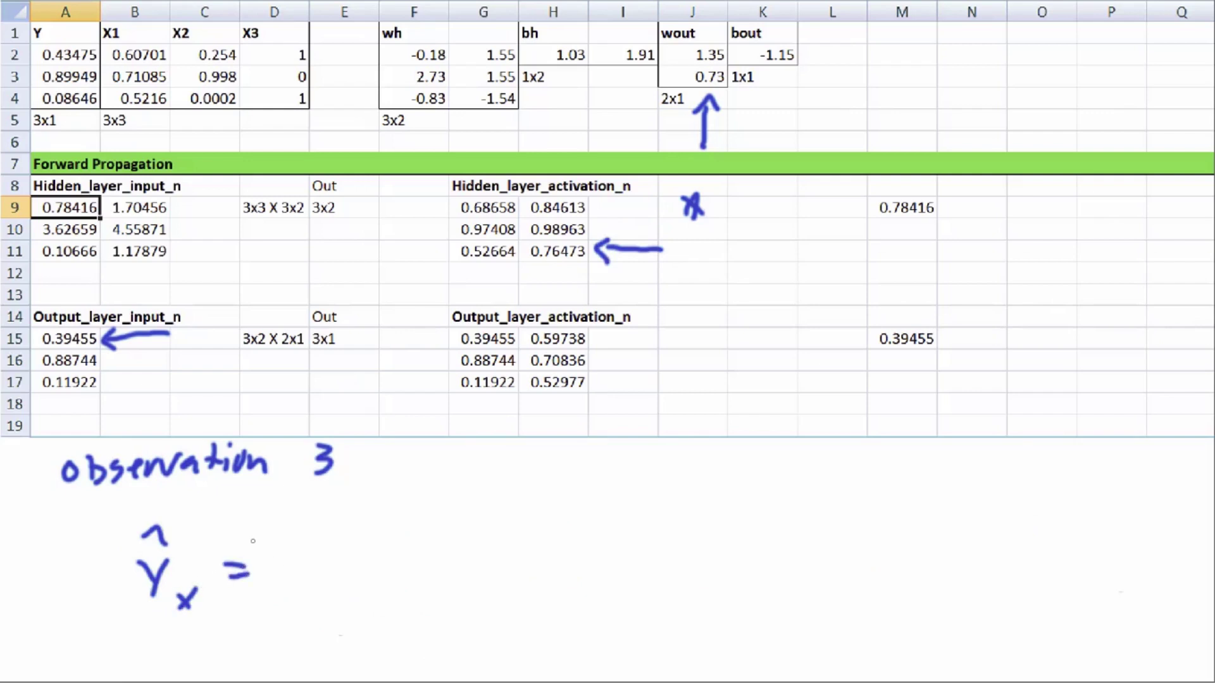
click(168, 337)
drag(168, 380, 104, 382)
drag(125, 375, 123, 402)
Handwrite the first product of observation 3's output equation, (1.35)(0.52664)
drag(298, 525, 290, 569)
mouse_move(314, 537)
mouse_down()
mouse_move(316, 563)
mouse_move(341, 561)
mouse_up()
drag(378, 532, 364, 560)
drag(387, 520, 391, 567)
drag(427, 511, 417, 537)
drag(484, 519, 473, 548)
mouse_move(530, 516)
mouse_down()
mouse_move(529, 545)
mouse_move(570, 547)
mouse_up()
Add the product (0.73)(0.76473) and the bias (-1.15) to observation 3's output equation
mouse_move(608, 528)
mouse_down()
mouse_move(632, 530)
mouse_move(645, 552)
mouse_up()
drag(702, 524, 718, 549)
drag(740, 503, 746, 563)
mouse_move(788, 507)
mouse_down()
mouse_move(777, 556)
mouse_move(799, 546)
mouse_move(899, 557)
mouse_up()
drag(936, 506, 997, 563)
drag(1012, 544, 1038, 544)
drag(1069, 535, 1091, 563)
drag(1104, 520, 1094, 583)
Handwrite observation 3's result, = 0.11922, beneath its output equation
drag(260, 625, 284, 624)
drag(263, 638, 334, 617)
drag(371, 609, 367, 636)
mouse_move(411, 610)
mouse_down()
mouse_move(404, 635)
mouse_move(442, 632)
mouse_up()
drag(448, 604, 473, 630)
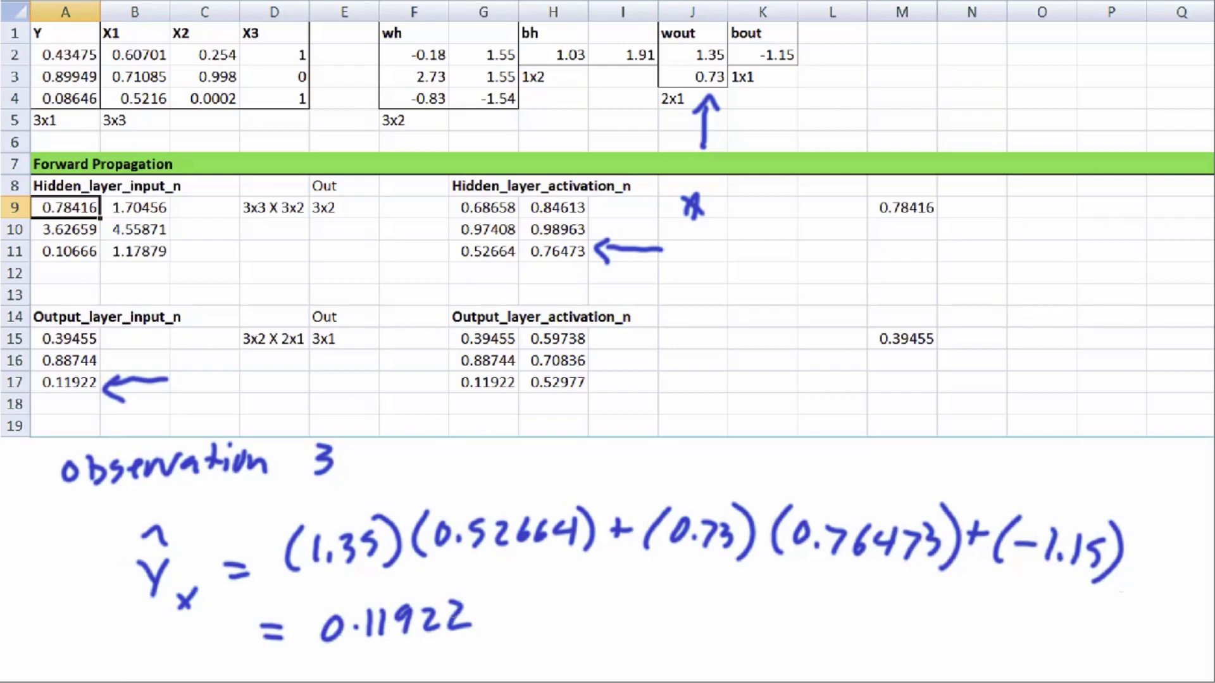
Clear the handwriting and start a new equation with "ŷx =" just below the output layer input values
key(Escape)
drag(77, 413, 97, 450)
drag(121, 446, 138, 469)
drag(138, 446, 122, 470)
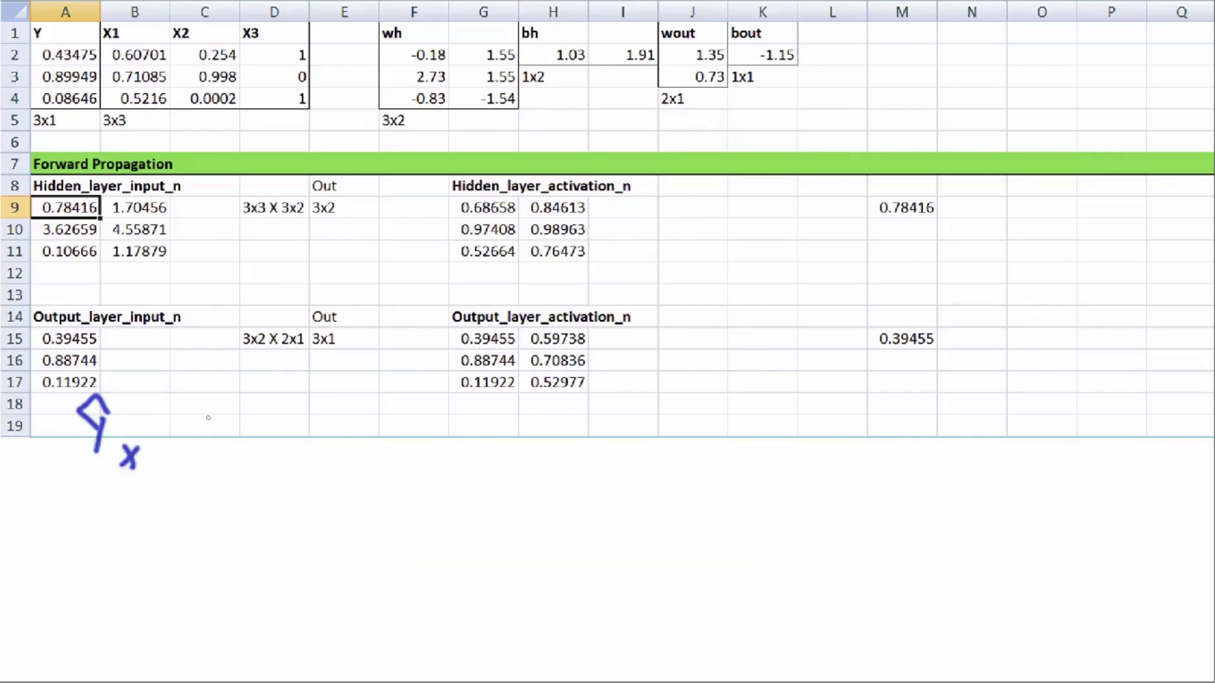
drag(287, 414, 316, 417)
drag(287, 434, 316, 432)
drag(448, 417, 469, 436)
drag(478, 423, 462, 447)
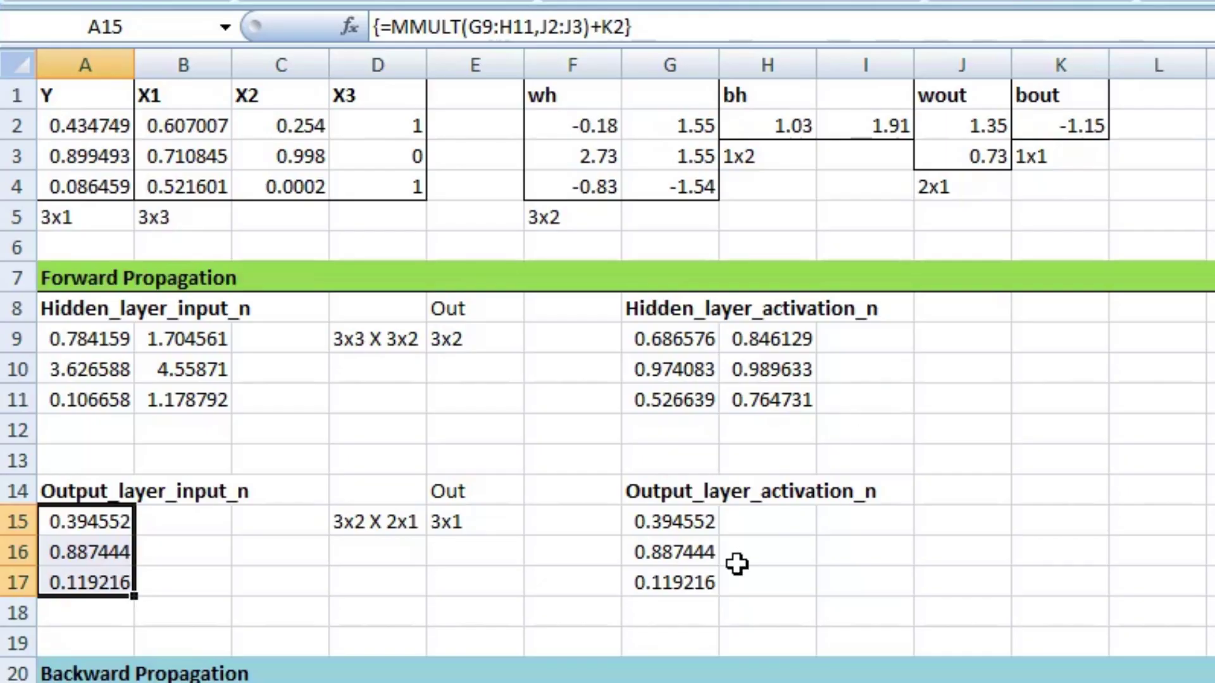
Examine the linear activation formula =A15 in the output layer activation cells G15:G17
click(688, 525)
drag(688, 525, 680, 582)
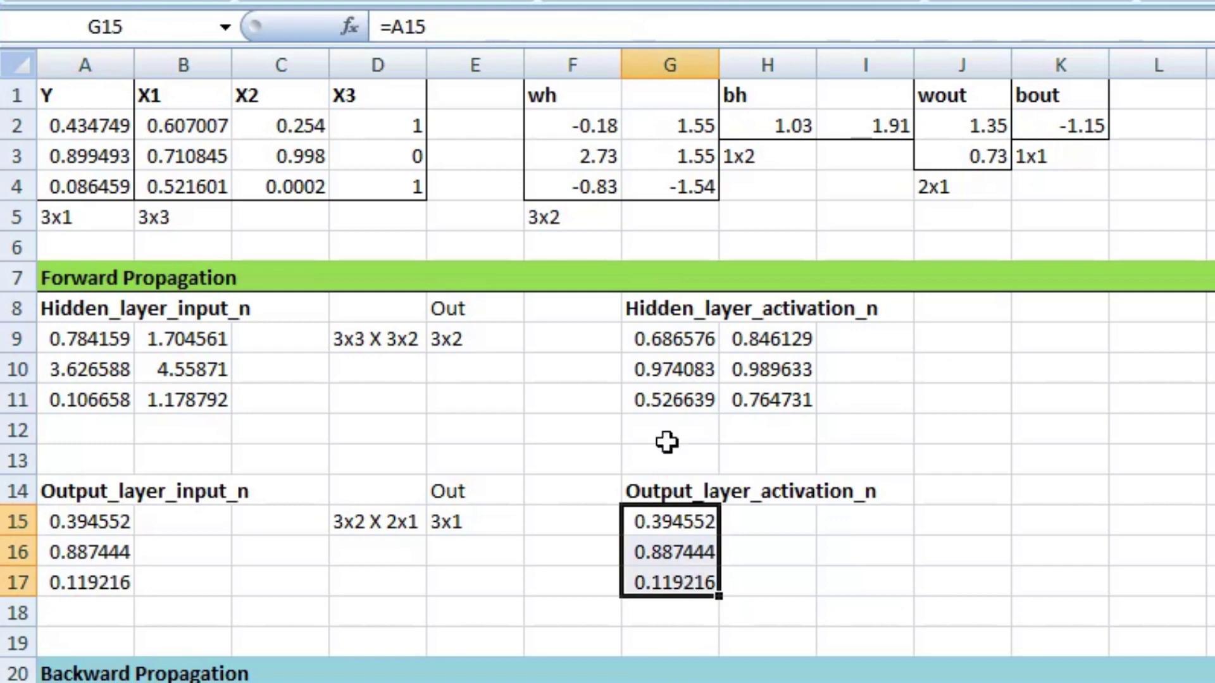
click(493, 29)
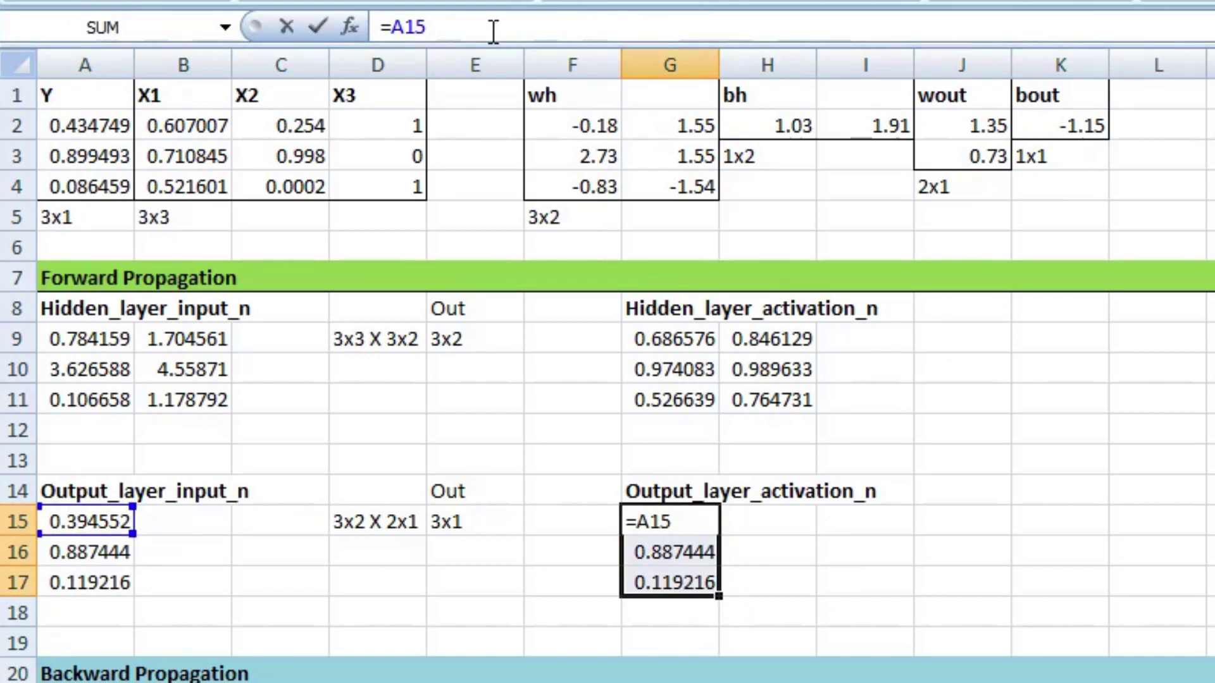
key(ctrl+Return)
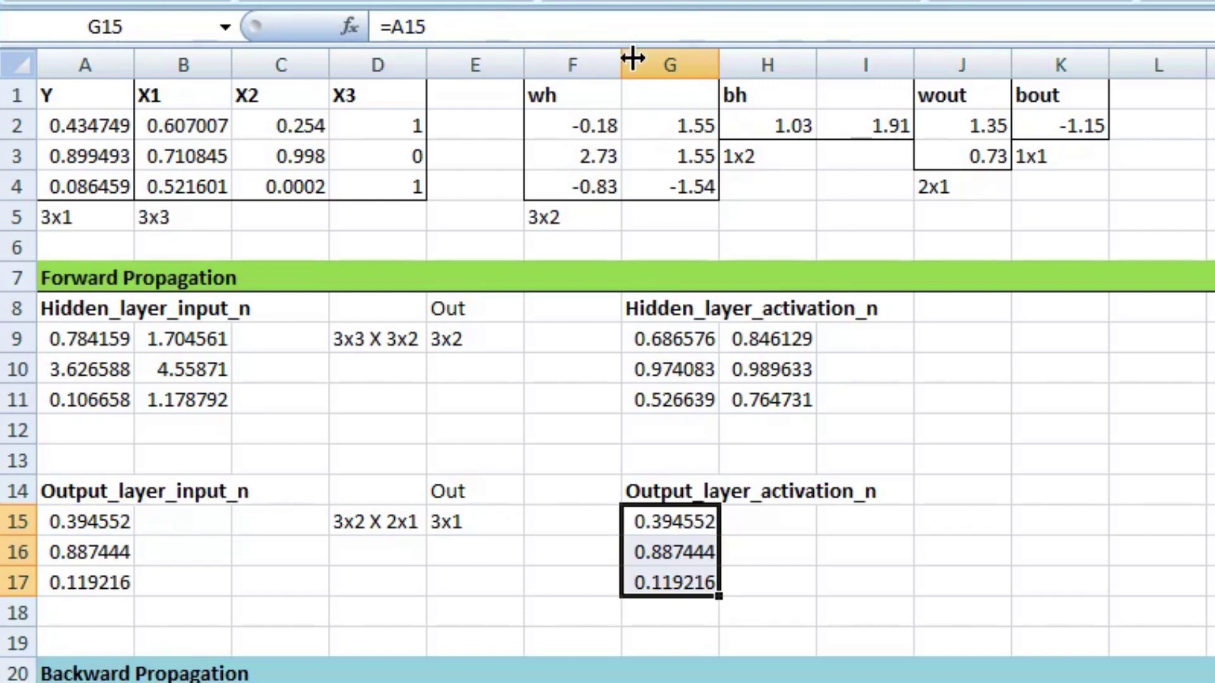
Enter the logistic activation formula =1/(1+EXP(-A15)) in cell H15
click(769, 523)
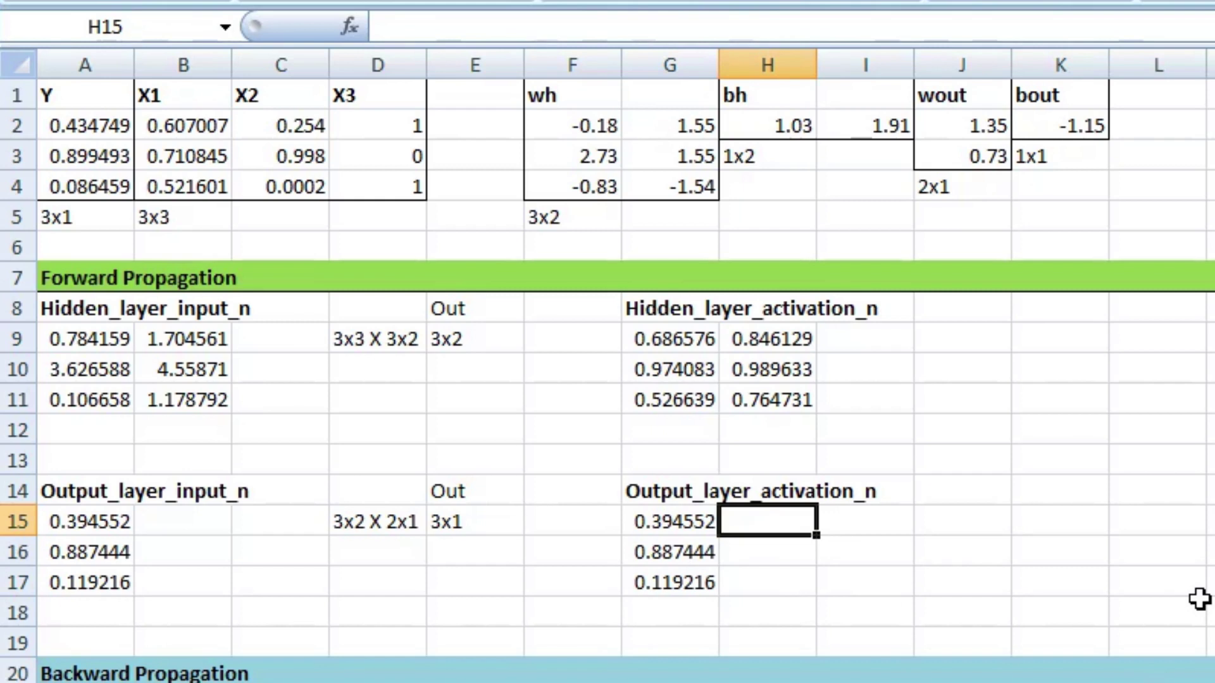
text(=)
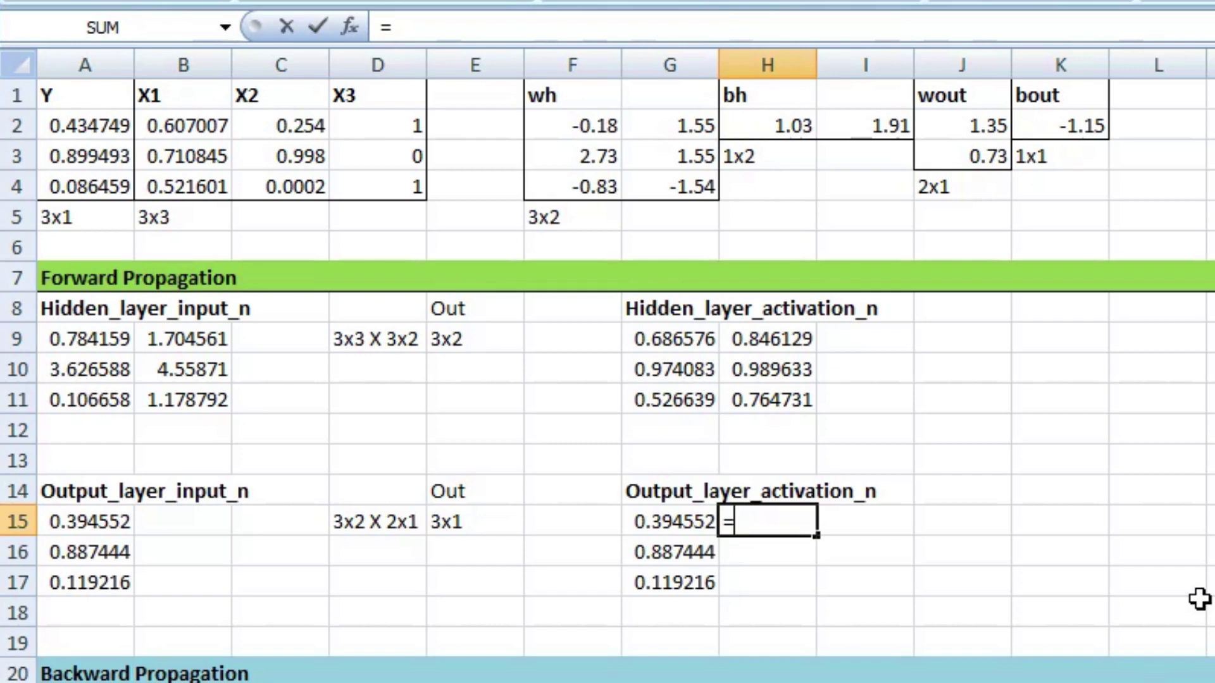
text(1/(1+exp)
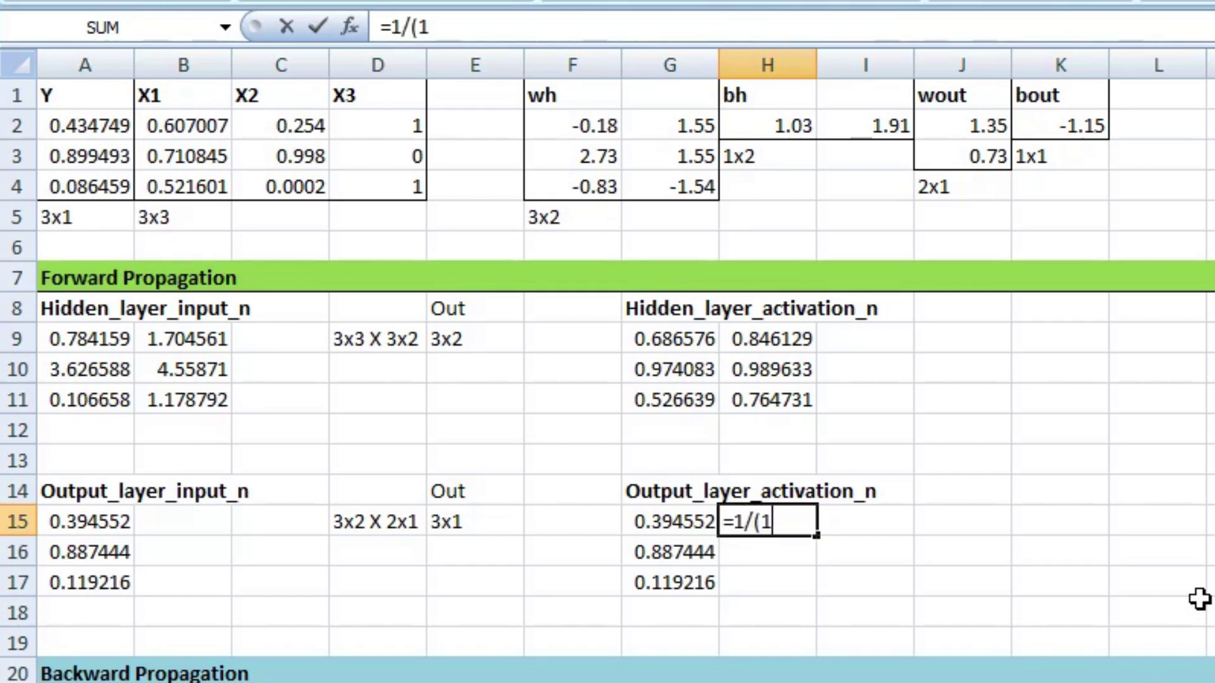
key(Tab)
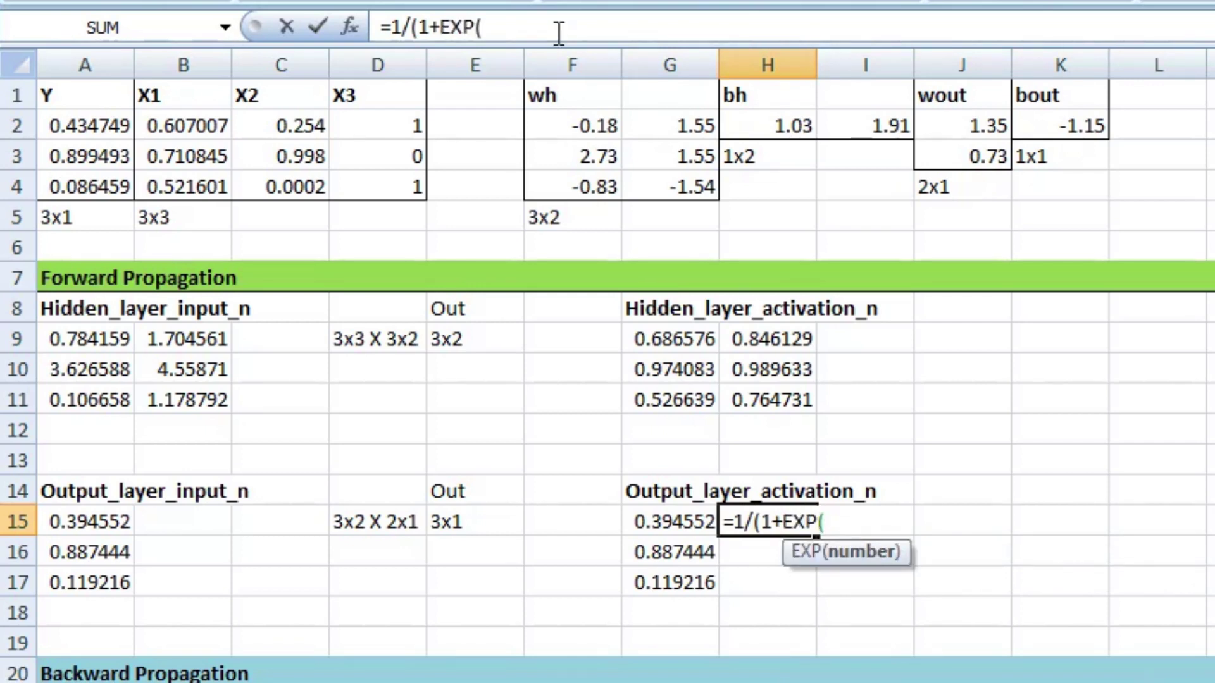
click(85, 524)
text()))
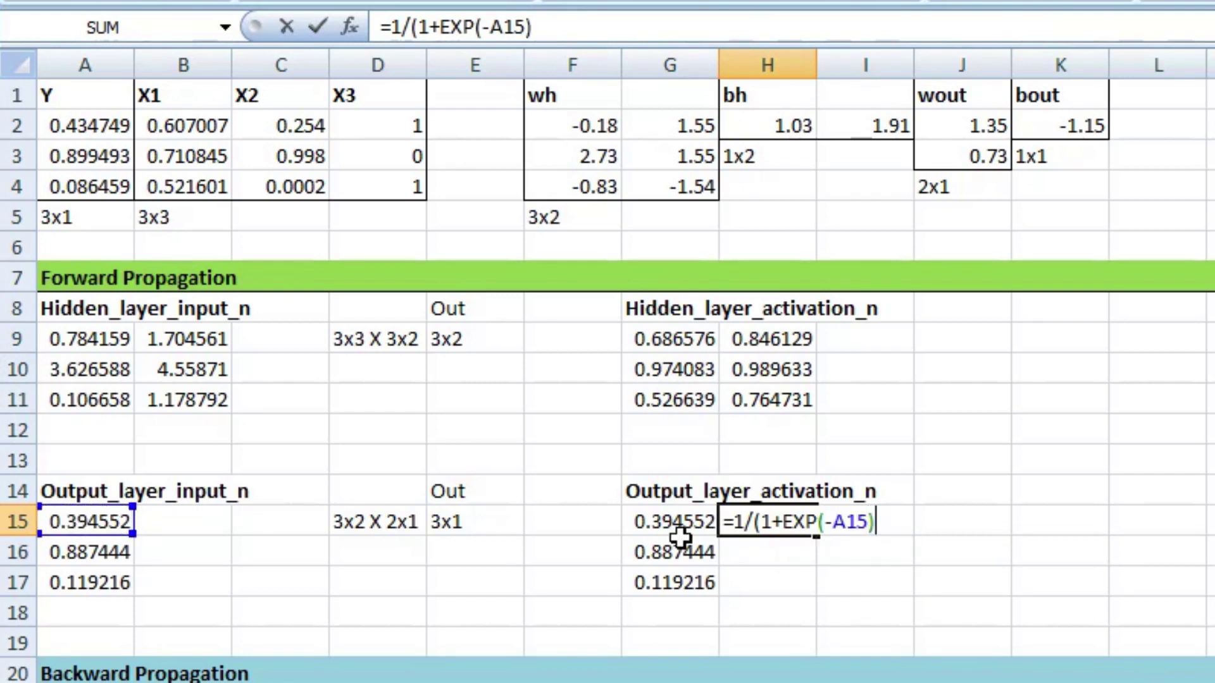
key(Return)
Fill the logistic formula from H15 down to H17 and check the formulas in H15 and H16
click(795, 518)
drag(816, 534, 809, 583)
click(764, 525)
click(771, 551)
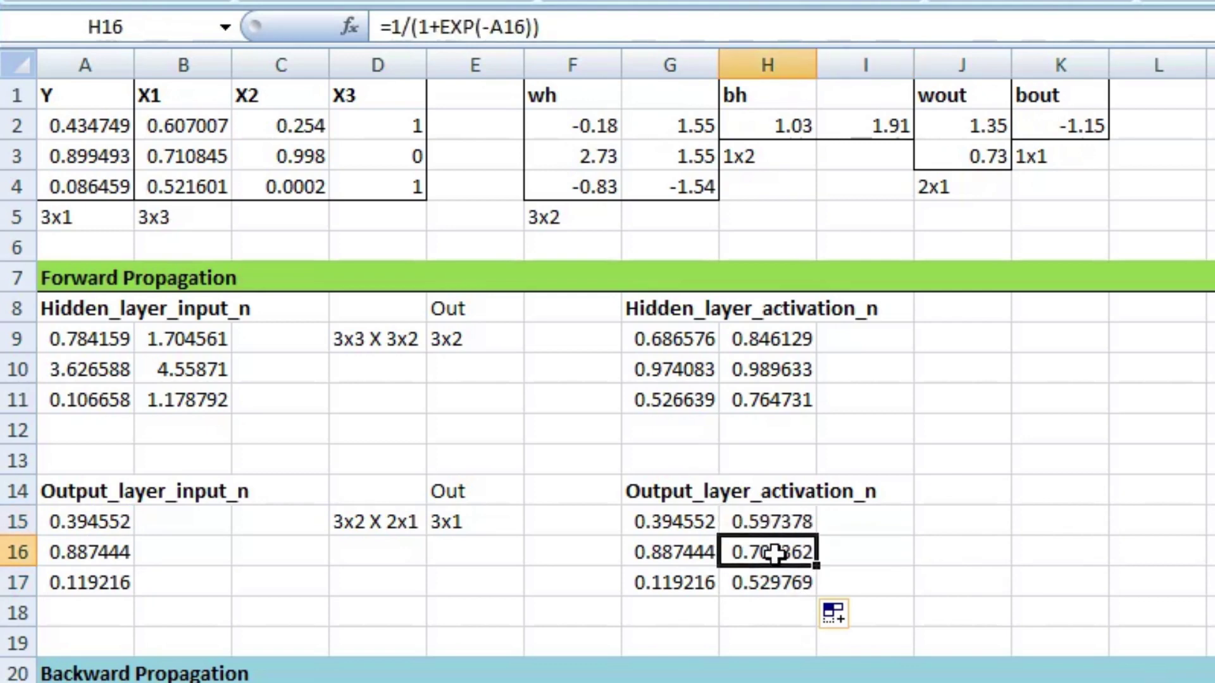
click(936, 579)
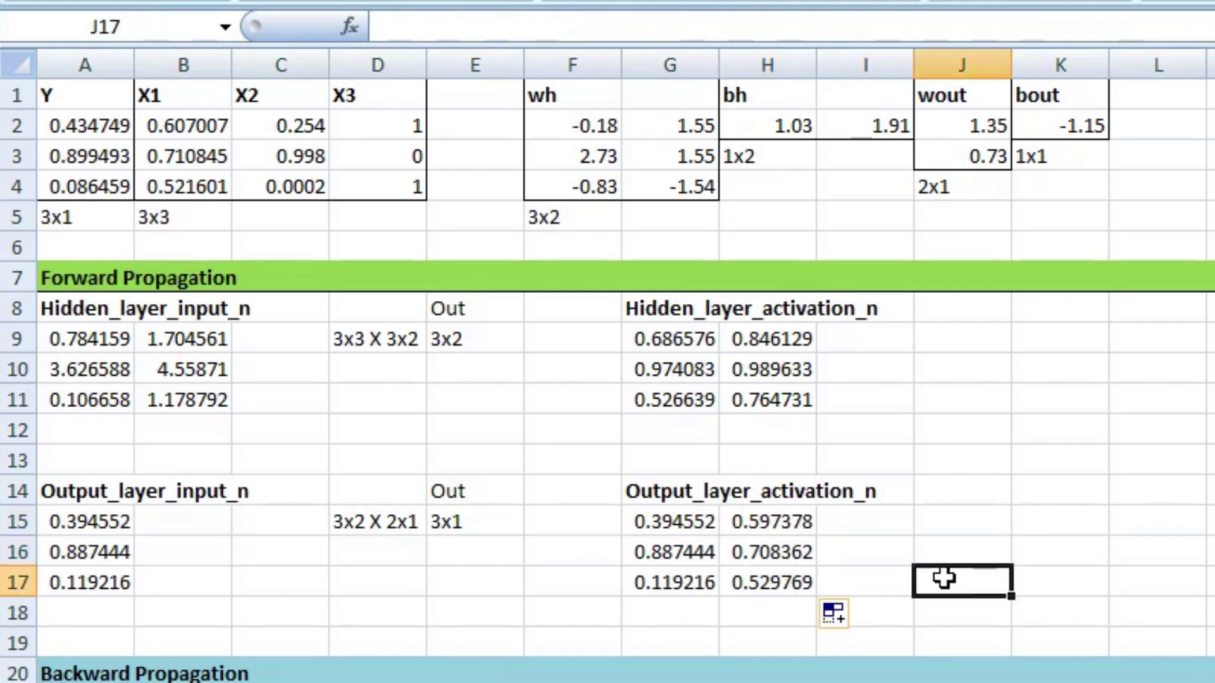